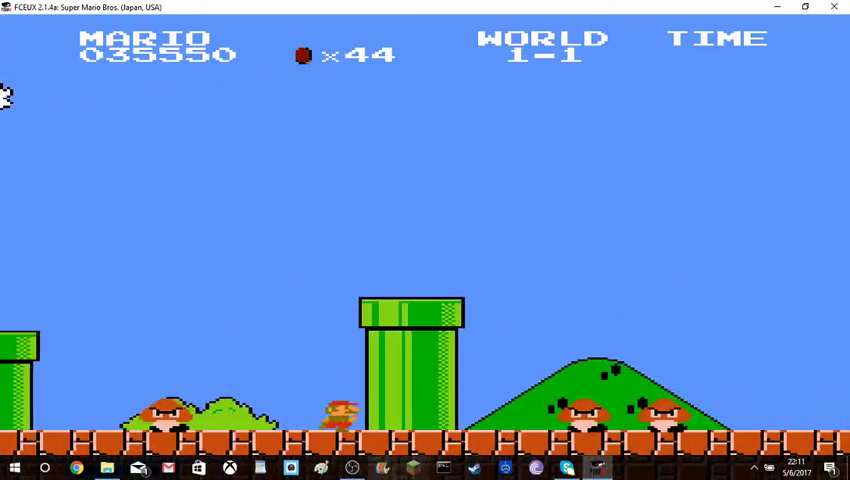
# Switch to the recorder and back, then reset Super Mario Bros. with Ctrl+R.
pyautogui.hotkey('alt', 'Tab')
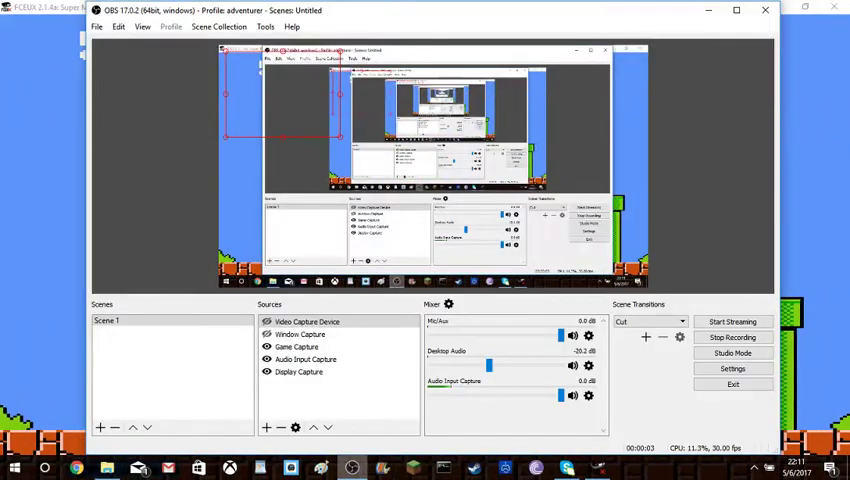
pyautogui.hotkey('alt', 'Tab')
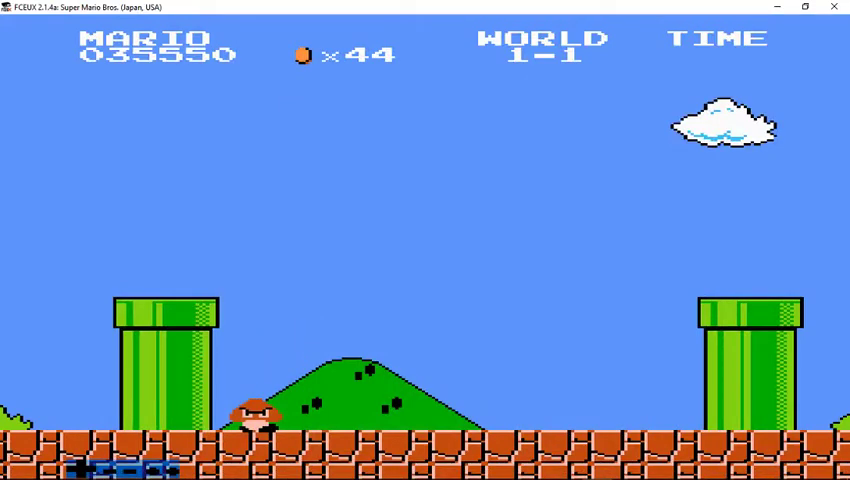
pyautogui.hotkey('ctrl', 'r')
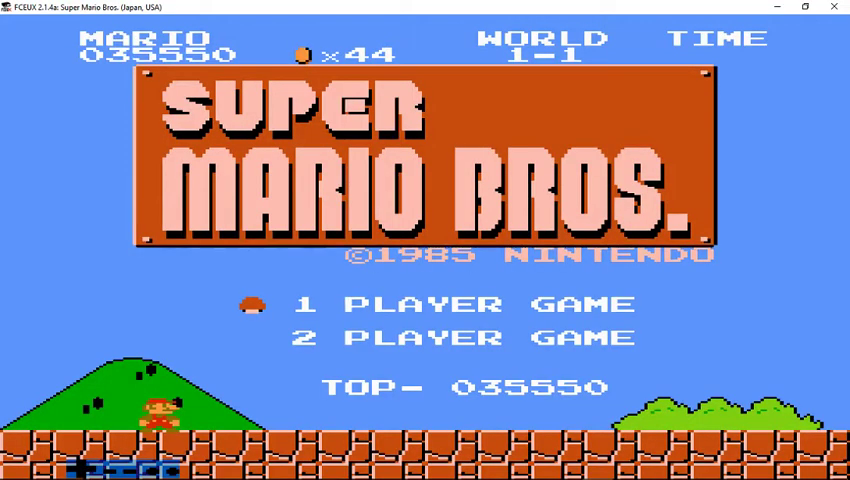
# Start a one-player game and jump into the first question block for a coin.
pyautogui.press('Return')
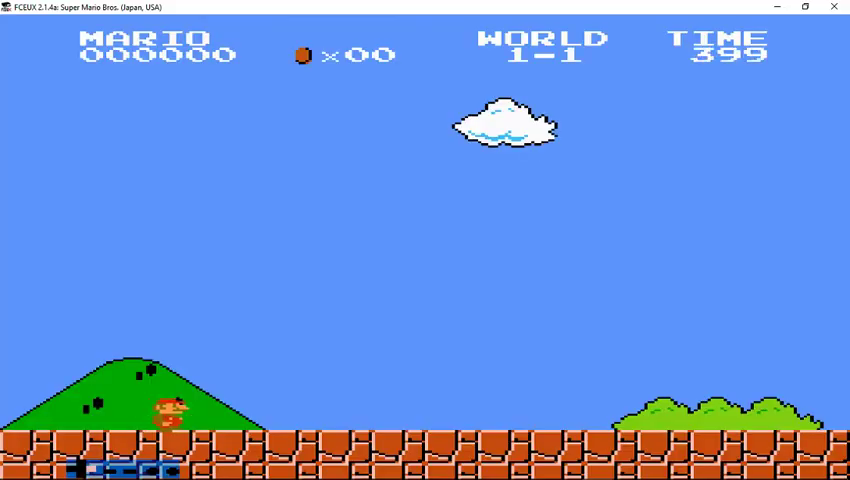
pyautogui.press('Right')
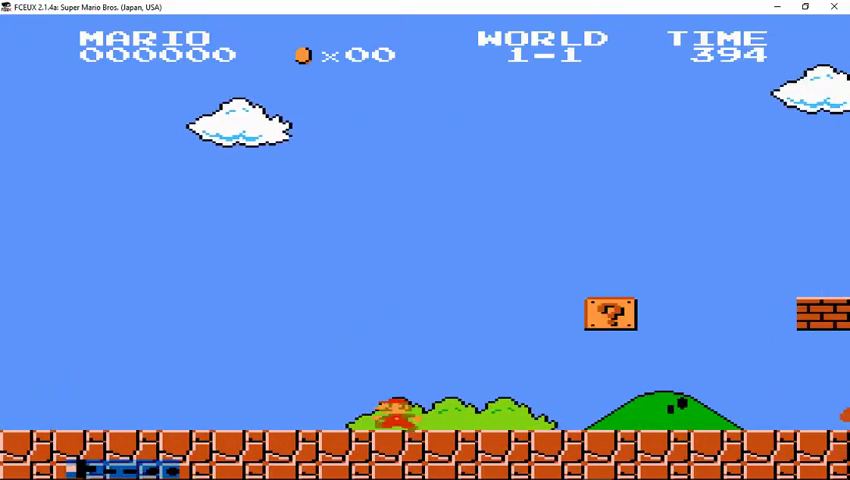
pyautogui.press('f')
pyautogui.press('Right')
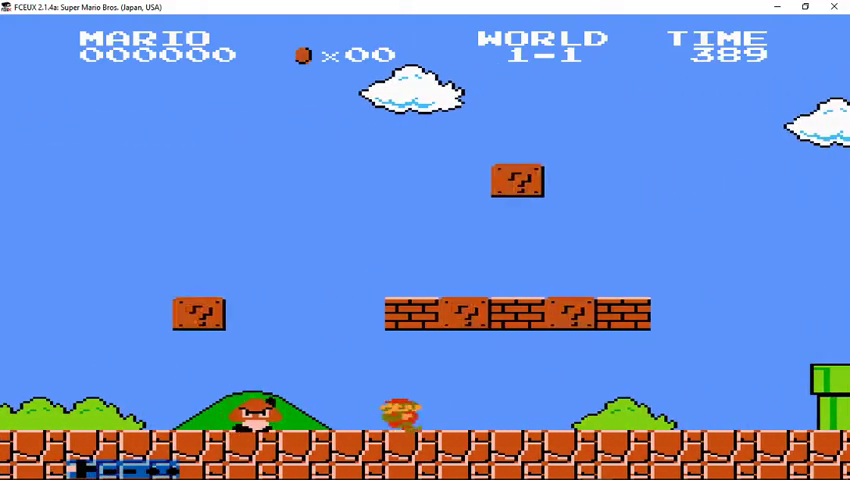
pyautogui.press('Left')
pyautogui.press('f')
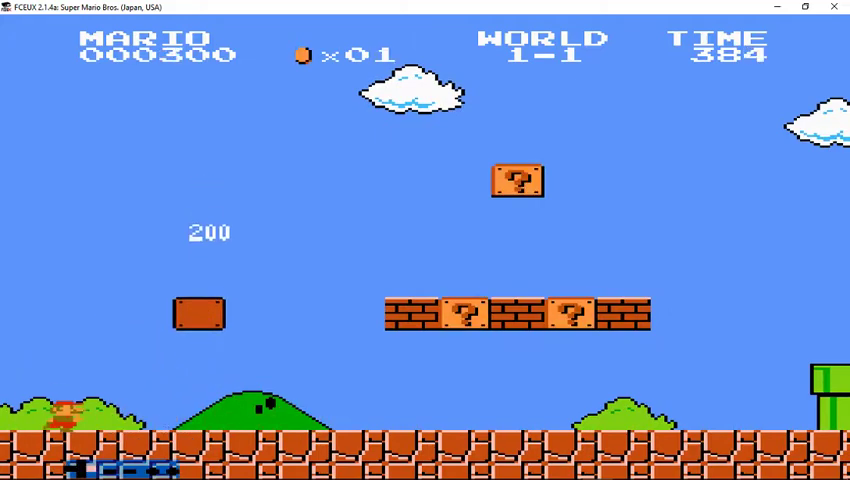
# Release and grab the mushroom to grow big, then clear the first pipe and break a brick.
pyautogui.press('Right')
pyautogui.press('f')
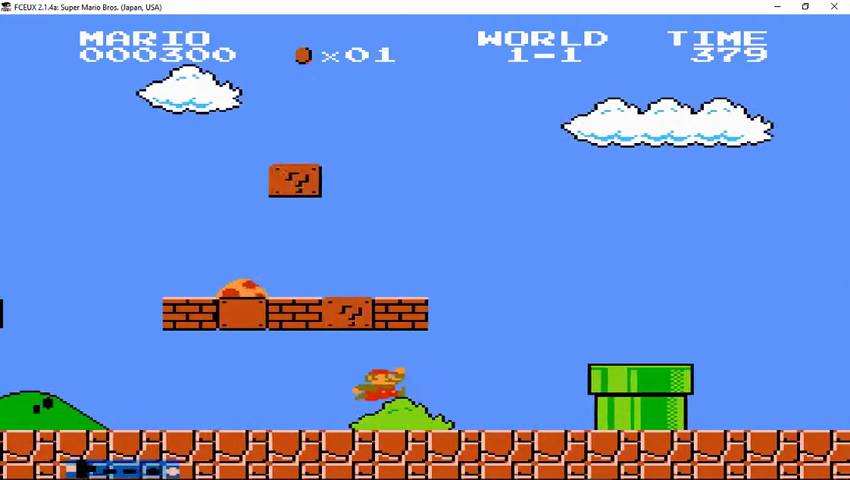
pyautogui.press('f')
pyautogui.press('Right')
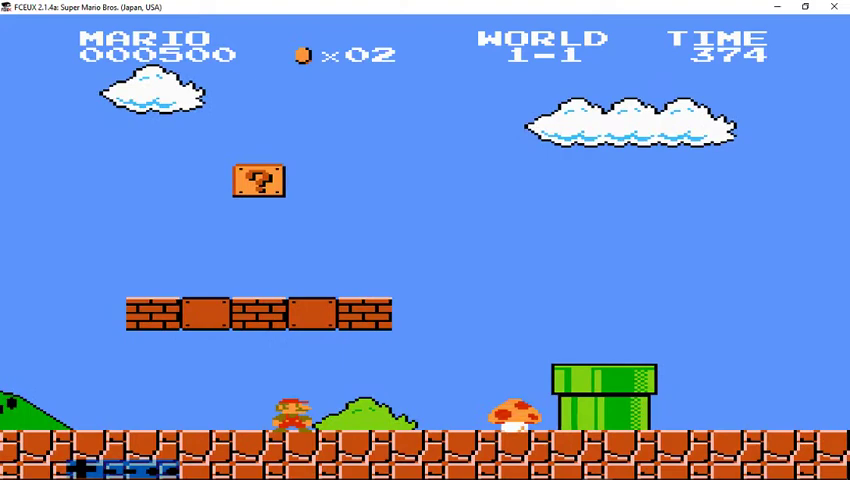
pyautogui.press('Right')
pyautogui.press('Right')
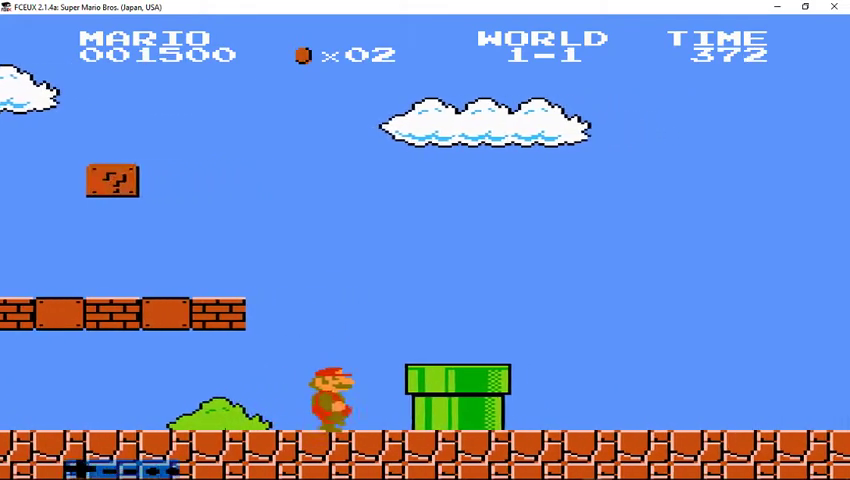
pyautogui.press('f')
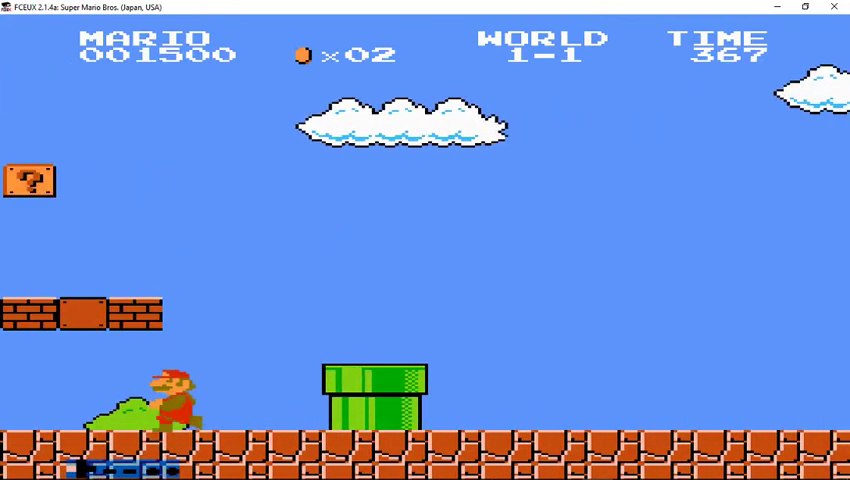
pyautogui.press('f')
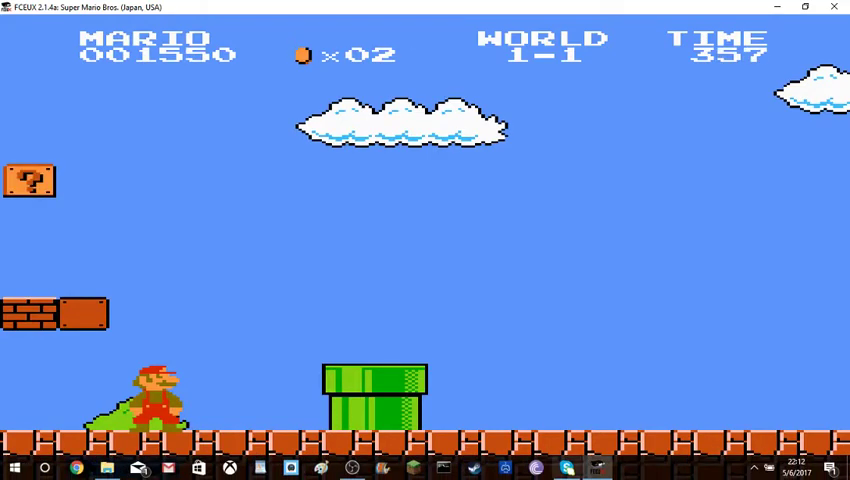
# Bring the recorder forward, then jump Mario onto and past the first pipes.
pyautogui.click(597, 467)
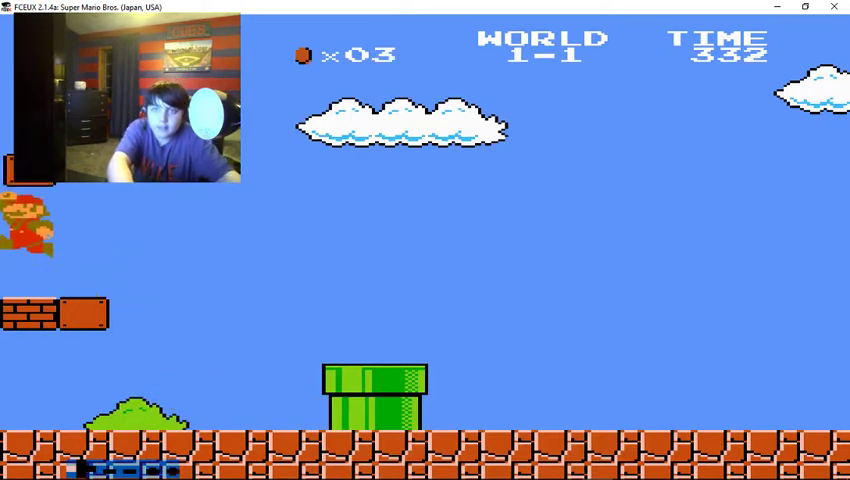
pyautogui.press('Right')
pyautogui.press('f')
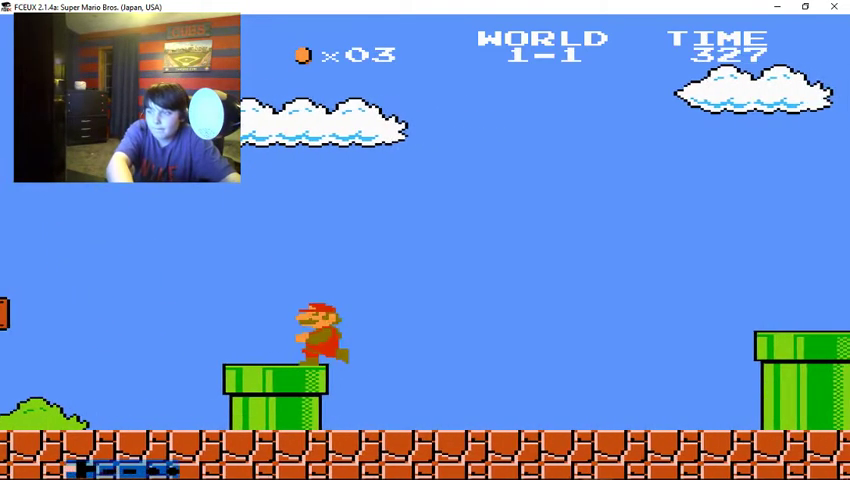
pyautogui.press('Right')
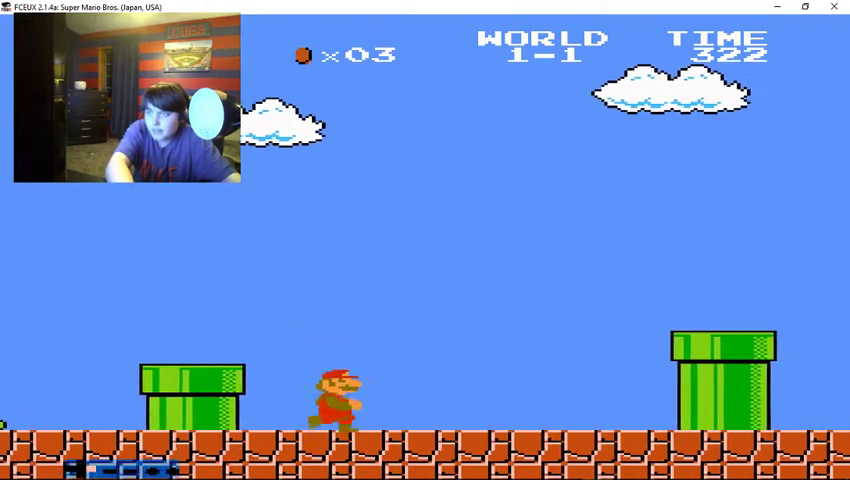
pyautogui.press('f')
pyautogui.press('Right')
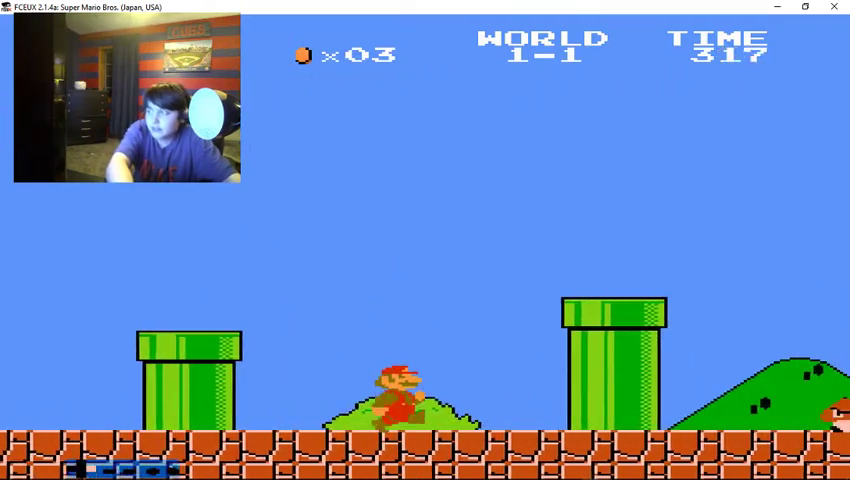
pyautogui.press('f')
# Jump the tall pipe, hit the hidden block and collect the 1UP.
pyautogui.press('Right')
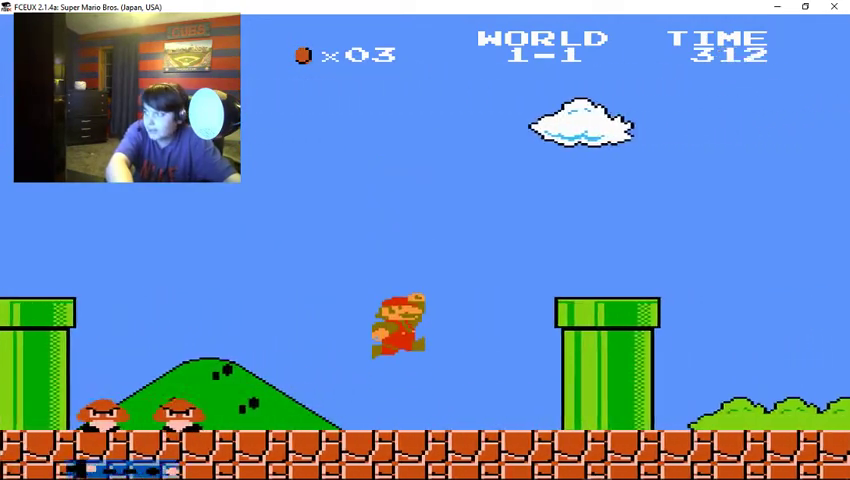
pyautogui.press('f')
pyautogui.press('Right')
pyautogui.press('f')
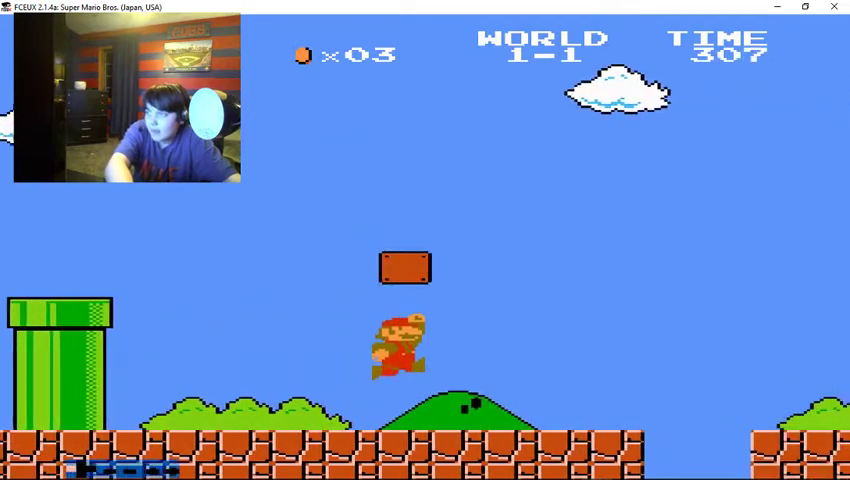
pyautogui.press('Right')
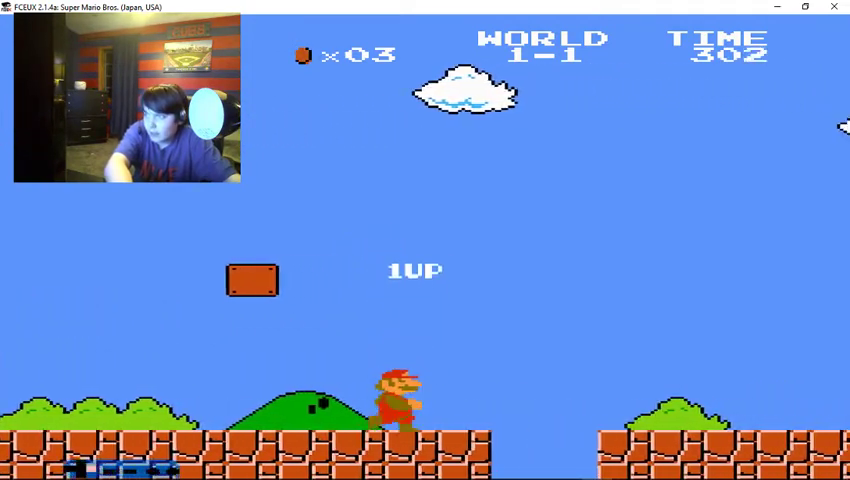
pyautogui.press('f')
# Stomp a goomba and jump into the next question block.
pyautogui.press('Right')
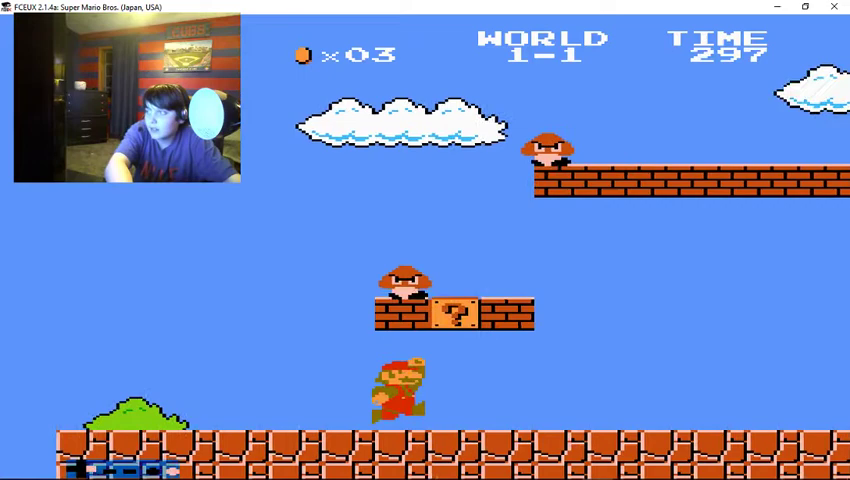
pyautogui.press('f')
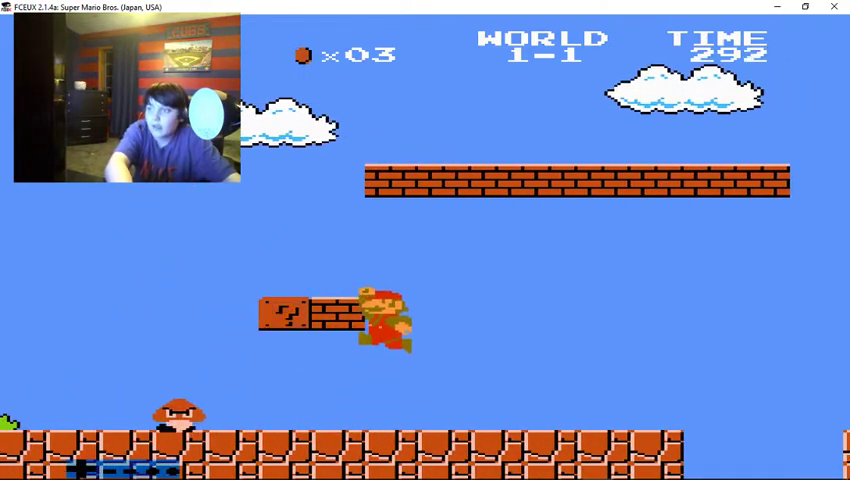
pyautogui.press('Right')
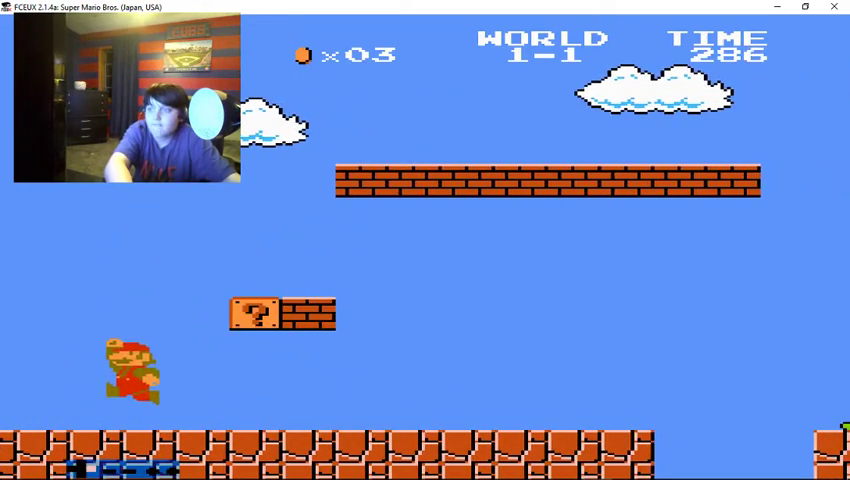
pyautogui.press('Right')
pyautogui.press('f')
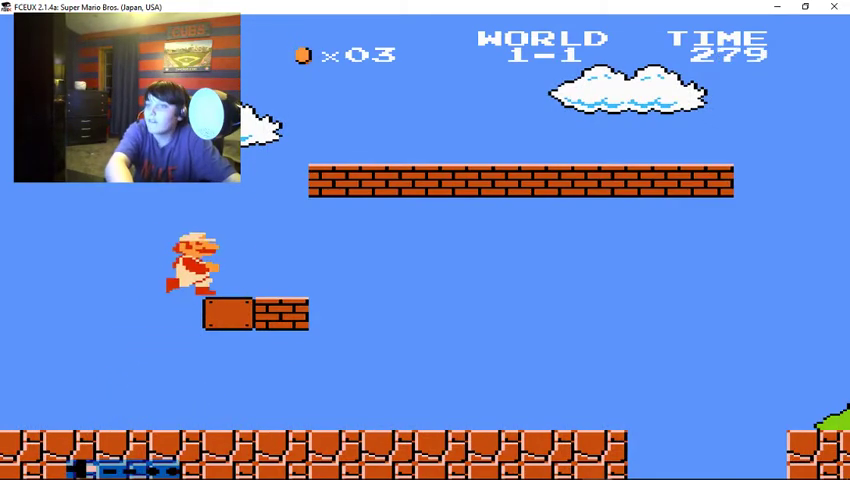
# Stomp another goomba and hit two question blocks for coins.
pyautogui.press('Right')
pyautogui.press('f')
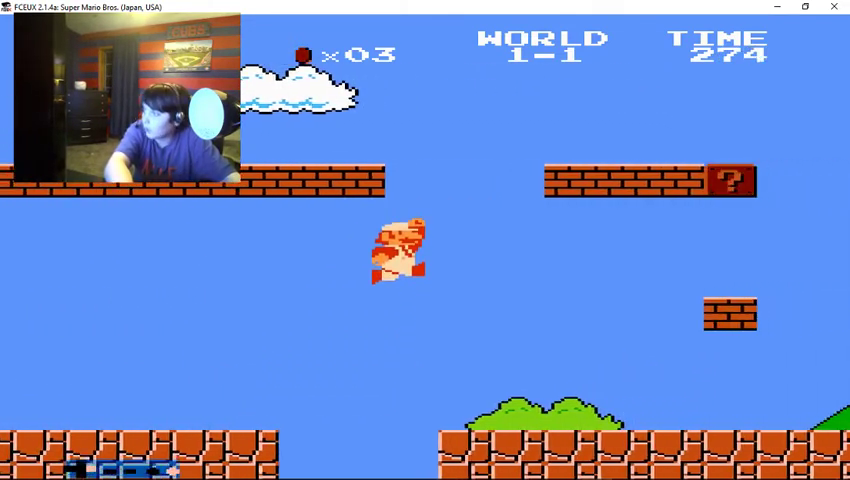
pyautogui.press('Right')
pyautogui.press('f')
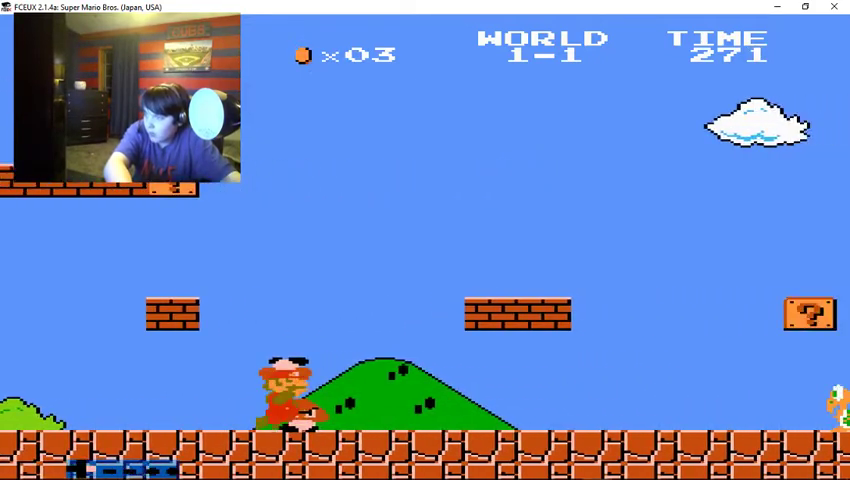
pyautogui.press('Right')
pyautogui.press('f')
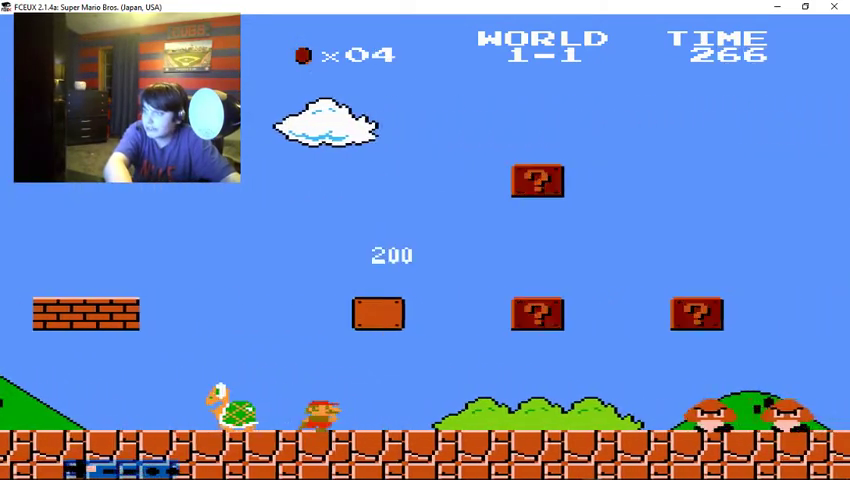
pyautogui.press('Right')
pyautogui.press('f')
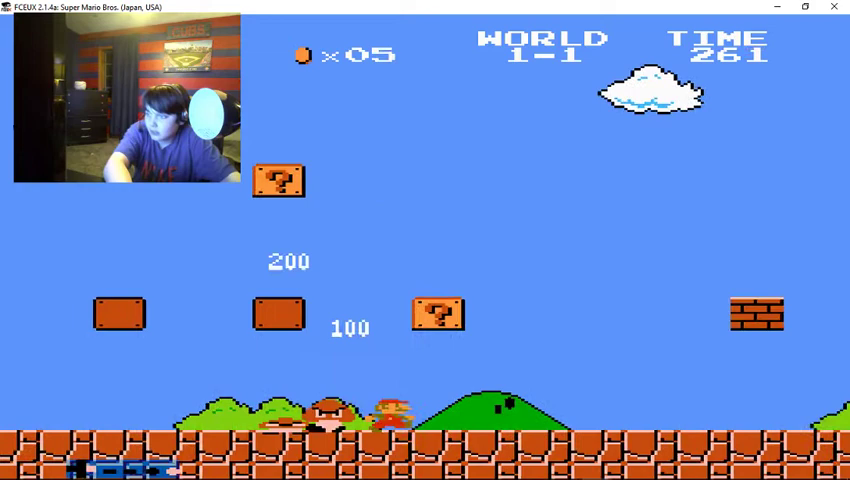
# Run at the goombas and jump up between them.
pyautogui.press('Right')
pyautogui.press('f')
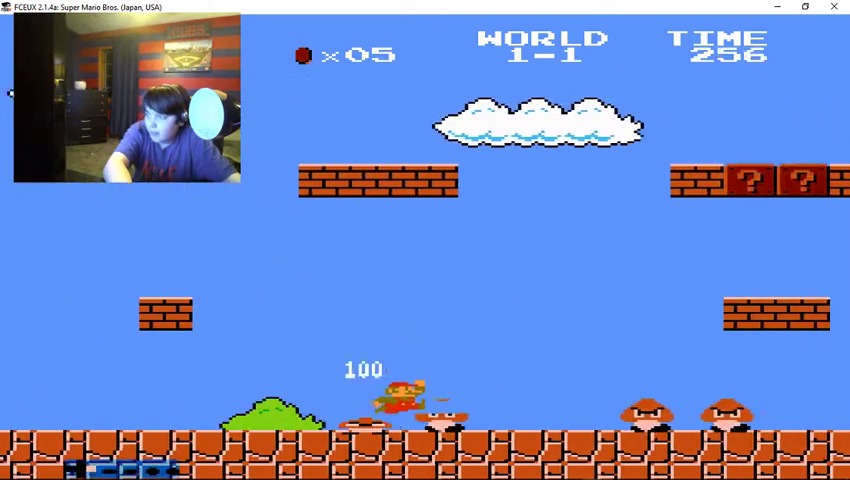
pyautogui.press('f')
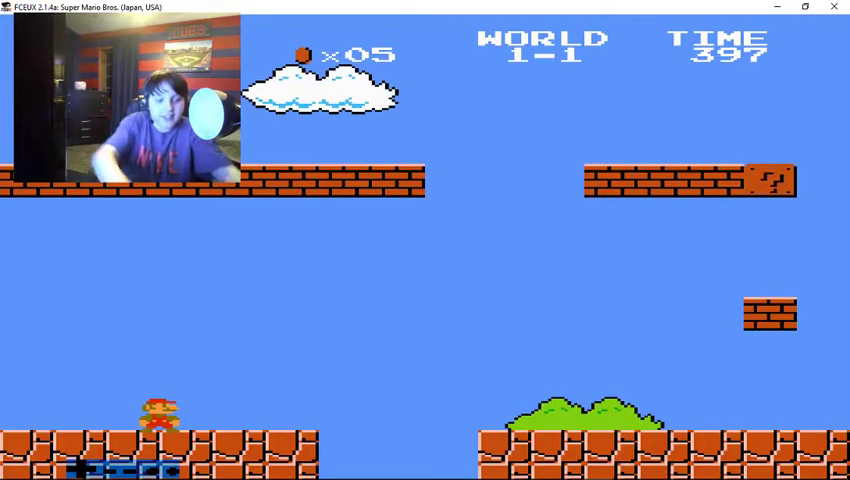
# Hit the first ? block for a coin, stomp the goombas and jump onto the koopa.
pyautogui.press('Right')
pyautogui.press('f')
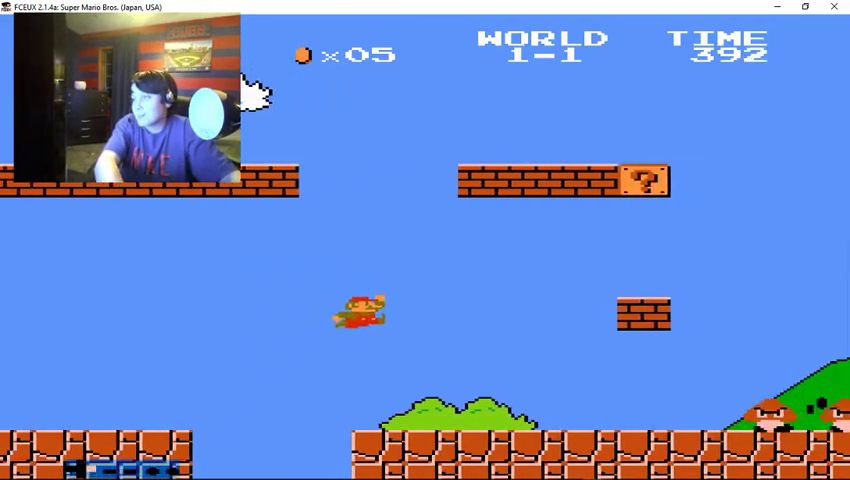
pyautogui.press('f')
pyautogui.press('Right')
pyautogui.press('f')
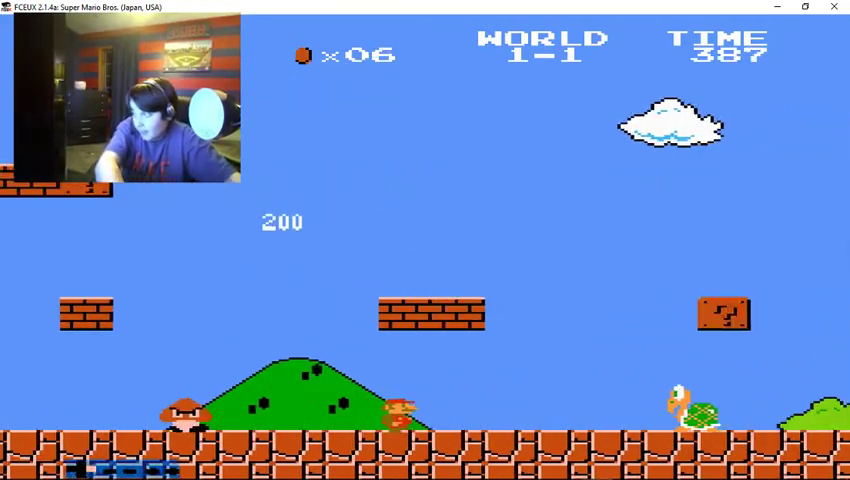
pyautogui.press('f')
pyautogui.press('f')
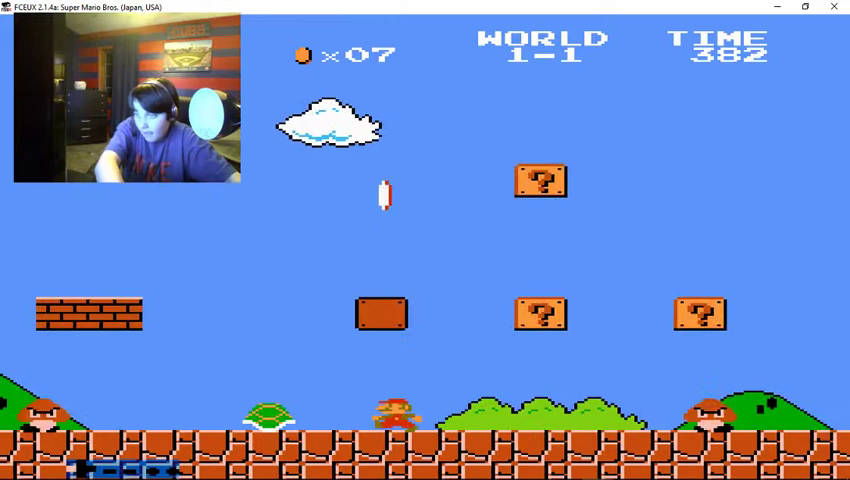
# Kick the koopa shell, stomp a goomba and hit another ? block for a coin.
pyautogui.press('Left')
pyautogui.press('Left')
pyautogui.press('Right')
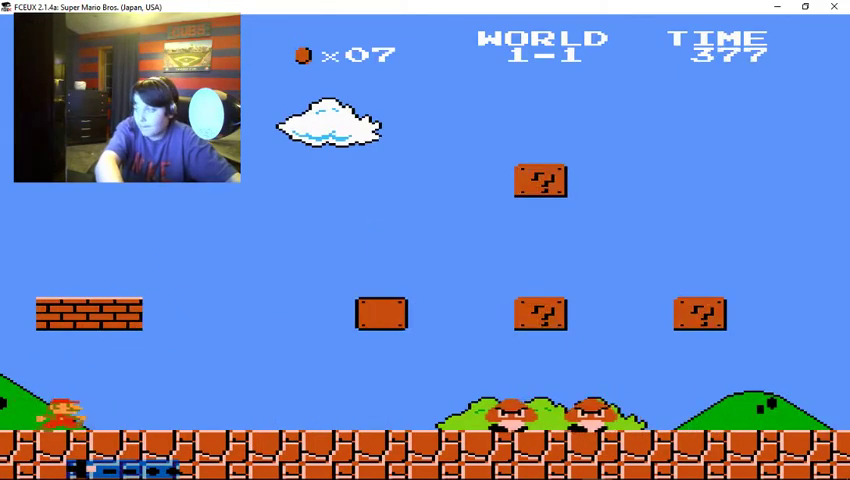
pyautogui.press('Right')
pyautogui.press('f')
pyautogui.press('Right')
pyautogui.press('Right')
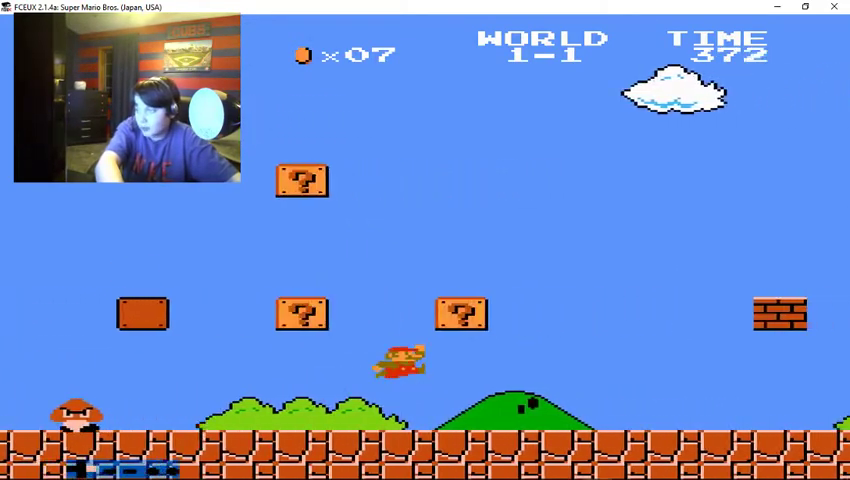
pyautogui.press('f')
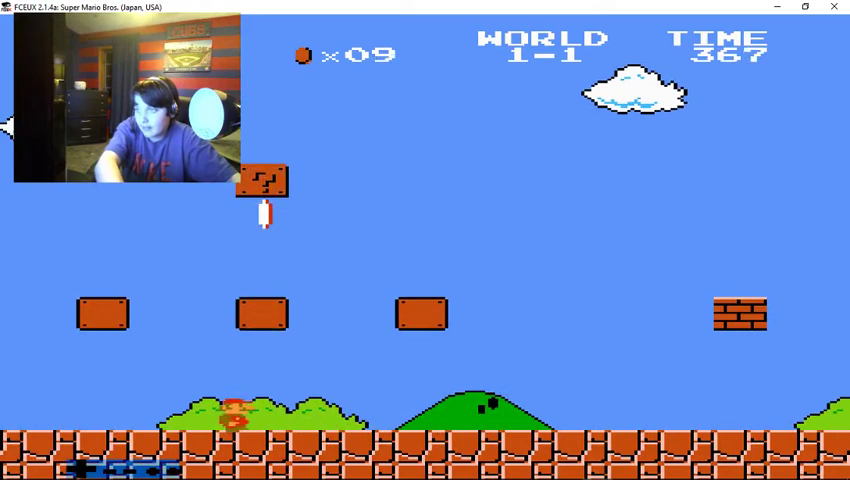
# Run past the brick platforms and jump over the goombas ahead.
pyautogui.press('Right')
pyautogui.press('Right')
pyautogui.press('Right')
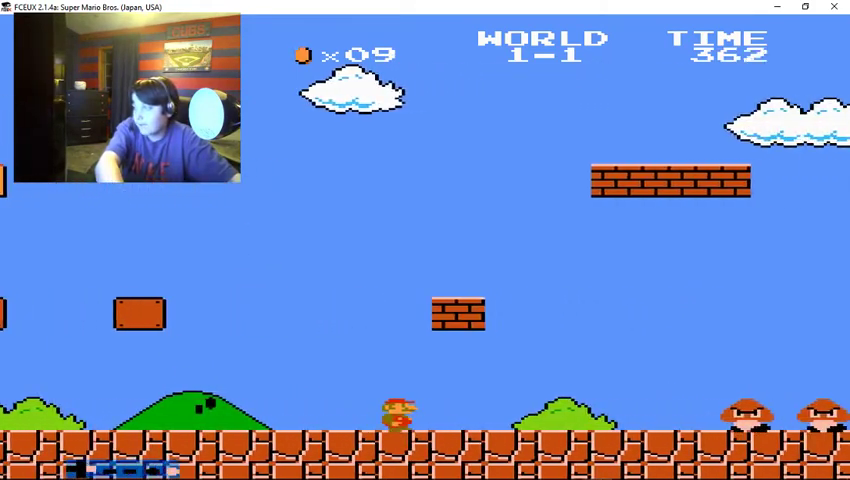
pyautogui.press('Right')
pyautogui.press('Right')
pyautogui.press('f')
pyautogui.press('Right')
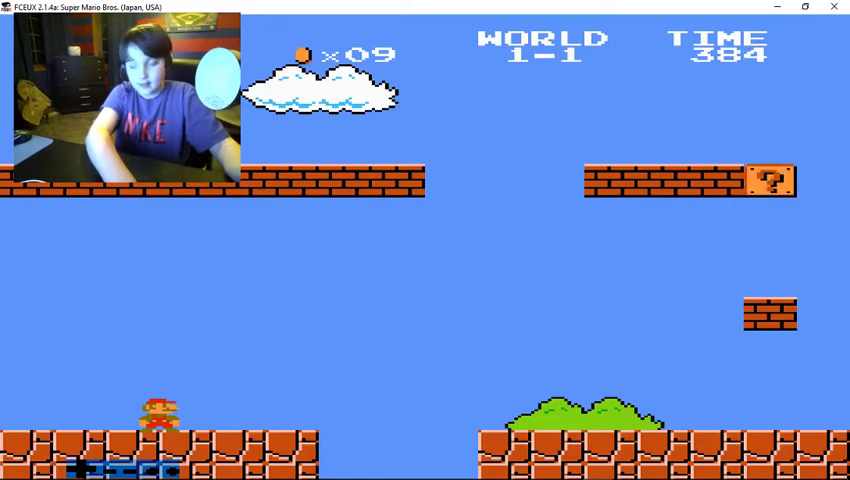
# Jump the first gaps, back up to hit a ? block for a coin, and stomp a goomba.
pyautogui.press('Right')
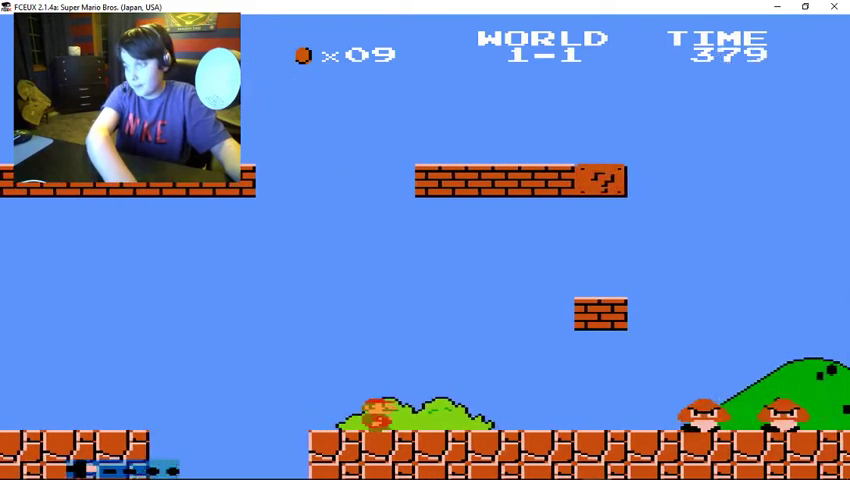
pyautogui.press('Right')
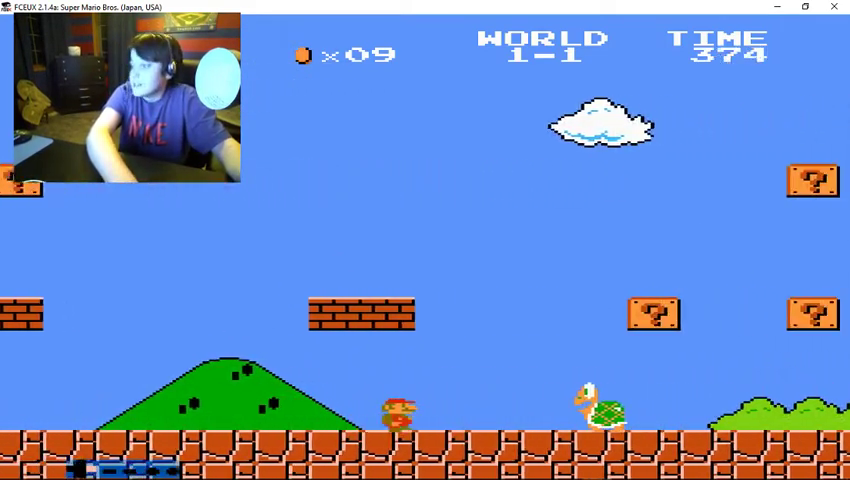
pyautogui.press('Left')
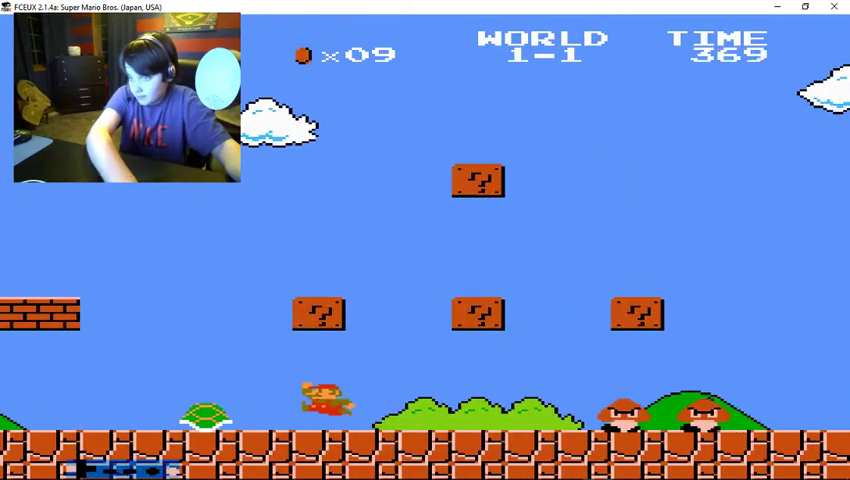
pyautogui.press('x')
pyautogui.press('Right')
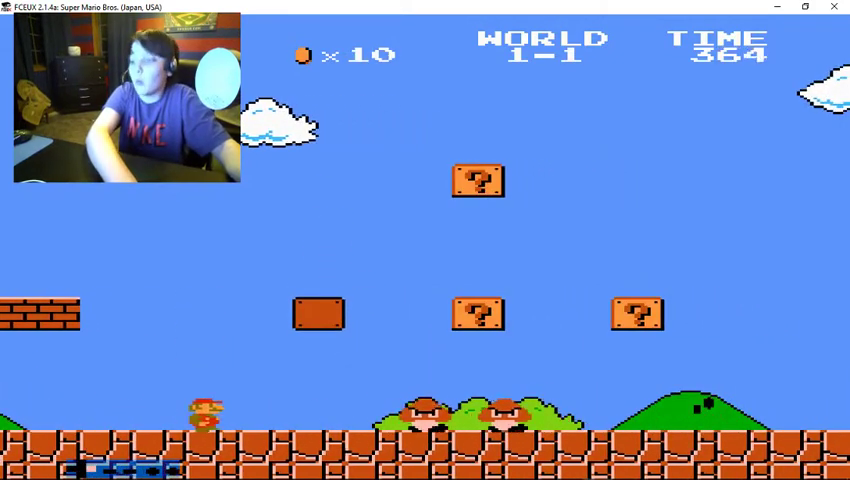
pyautogui.press('Right')
pyautogui.press('x')
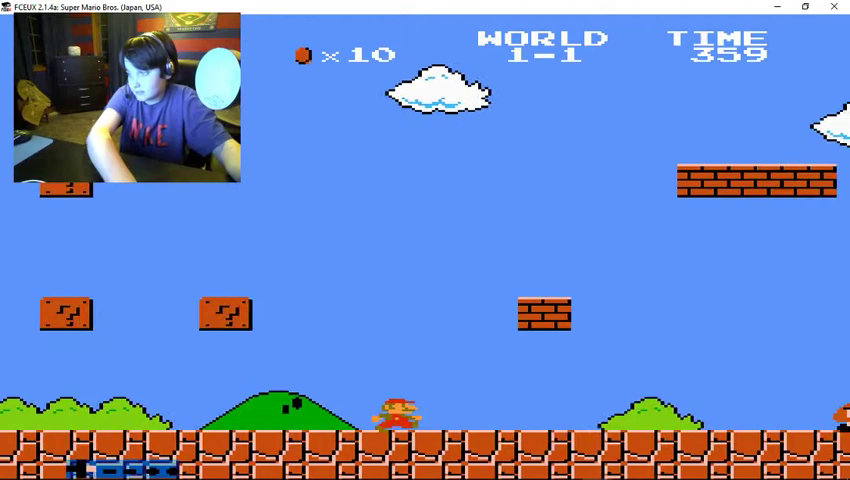
# Jump past the bricks and goombas and over the first staircase.
pyautogui.press('Right')
pyautogui.press('x')
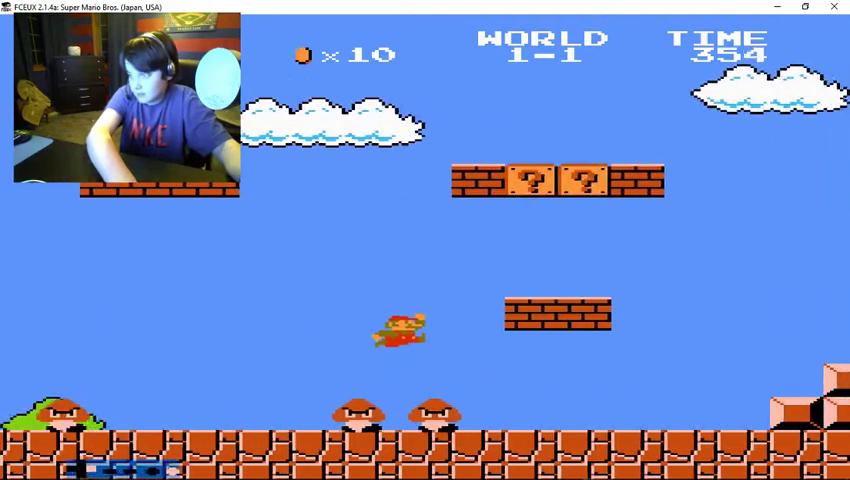
pyautogui.press('Right')
pyautogui.press('x')
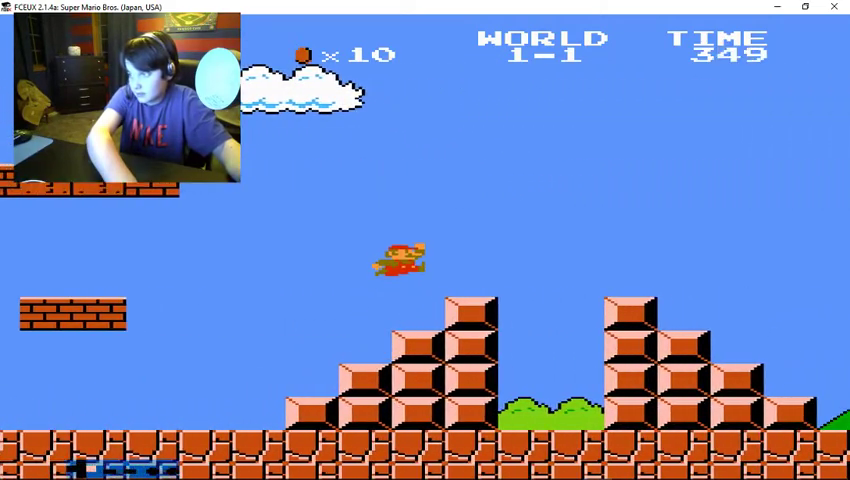
pyautogui.press('Right')
pyautogui.press('x')
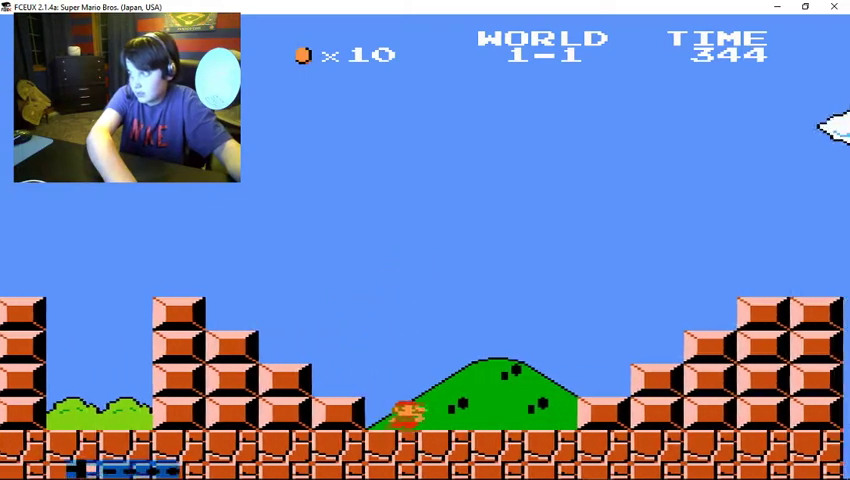
# Climb the next staircase, jump the gap and pipe, and hit a ? block for a coin.
pyautogui.press('Right')
pyautogui.press('x')
pyautogui.press('x')
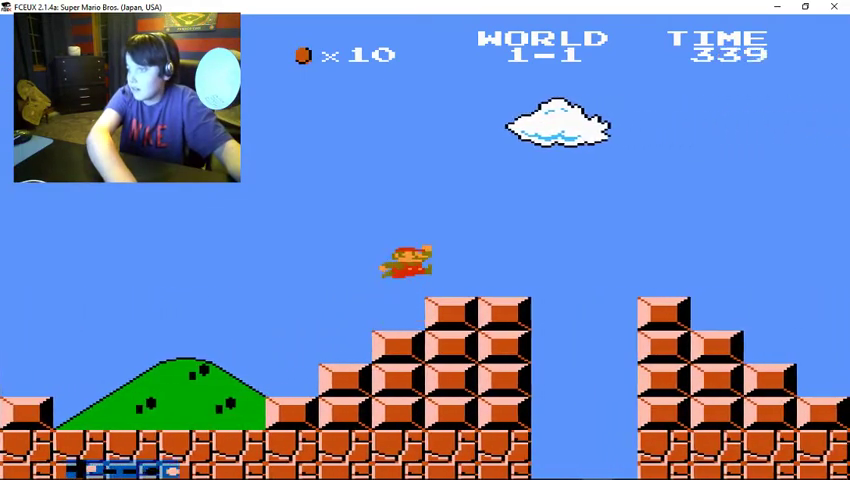
pyautogui.press('Right')
pyautogui.press('x')
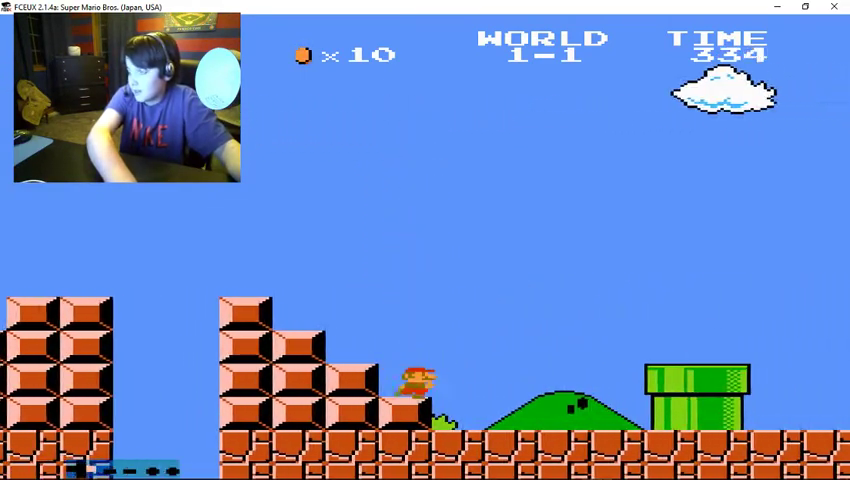
pyautogui.press('Right')
pyautogui.press('x')
pyautogui.press('x')
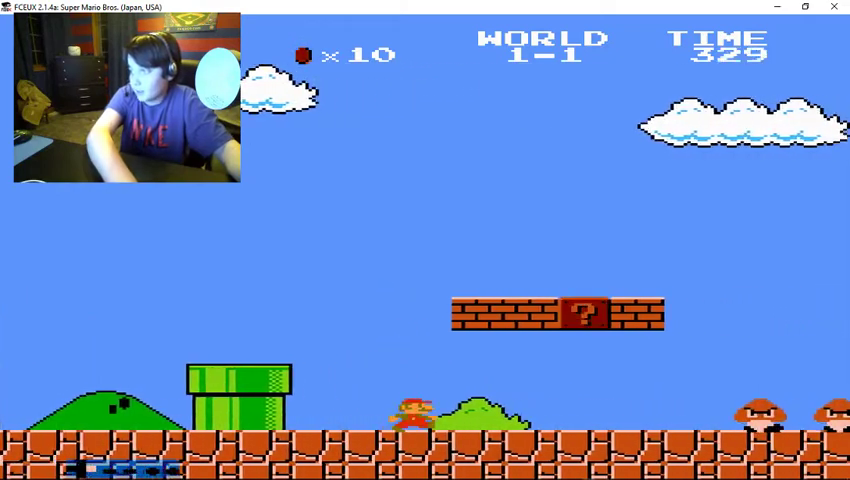
pyautogui.press('Right')
pyautogui.press('x')
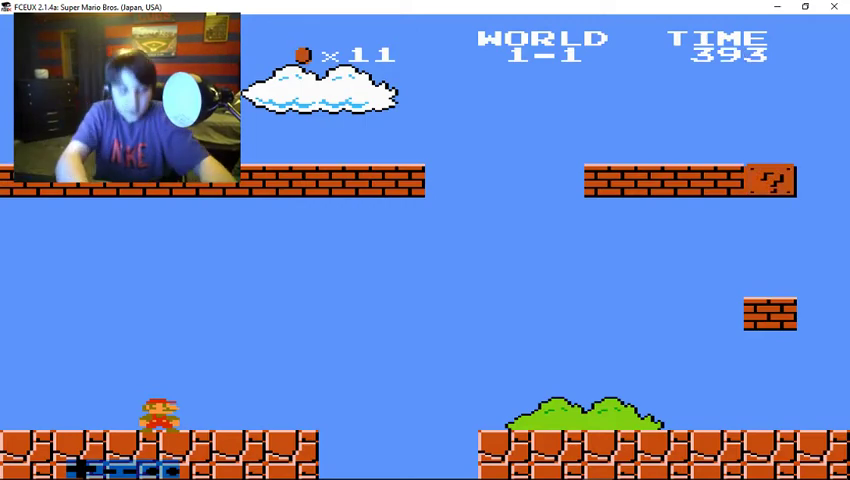
# Run Mario right into World 1-1 on his final life.
pyautogui.press('Right')
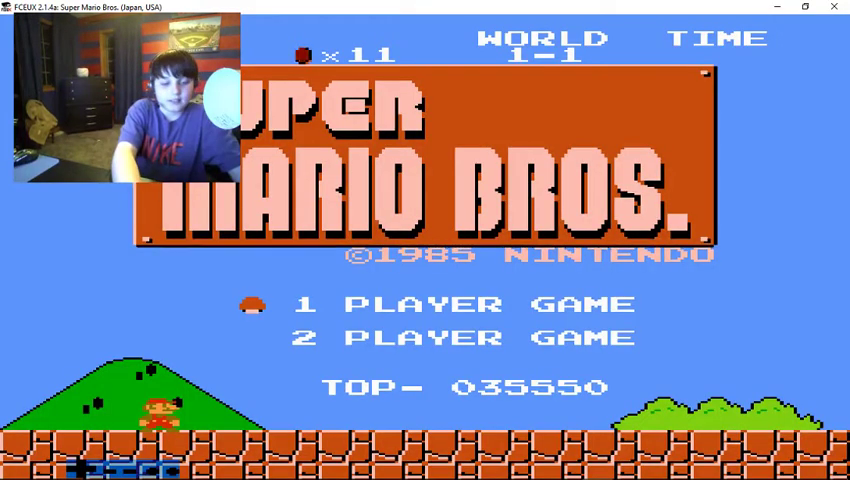
# Start a new one-player game, hit the first ? block for a coin and pass the goomba.
pyautogui.press('Return')
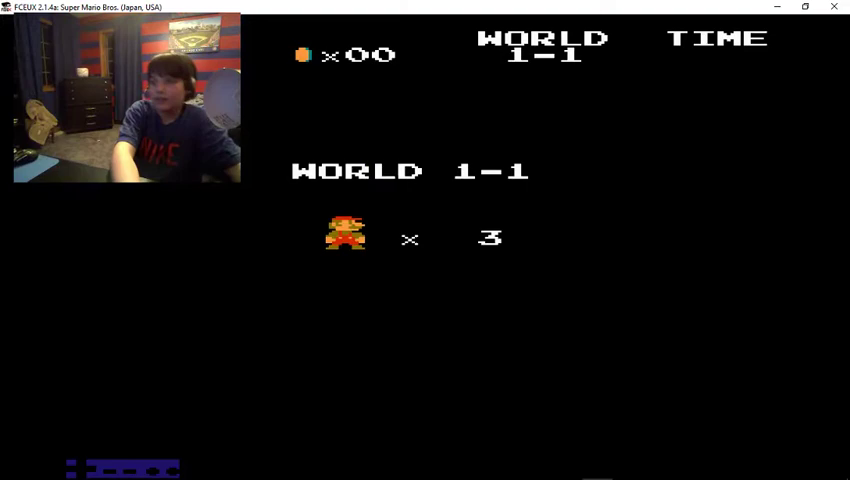
pyautogui.press('Right')
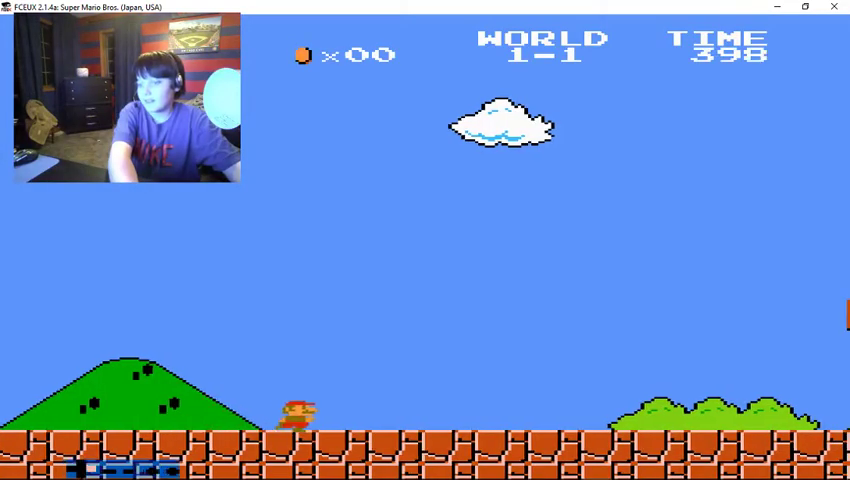
pyautogui.press('Right')
pyautogui.press('x')
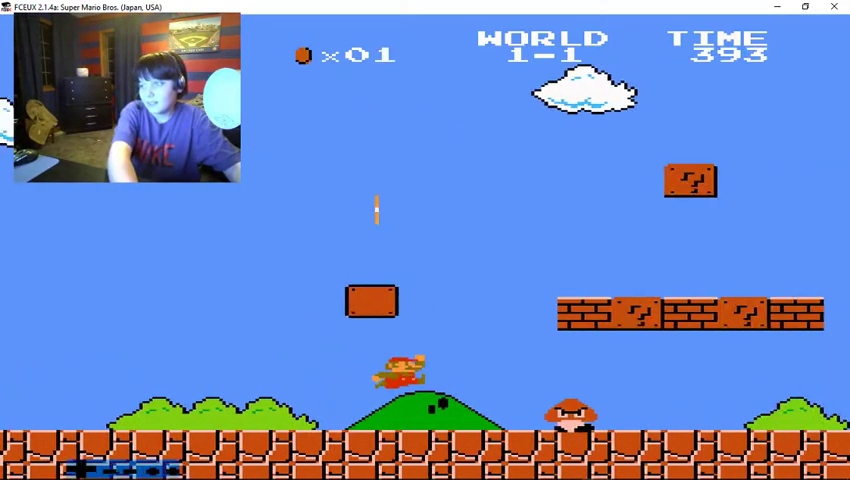
pyautogui.press('Right')
pyautogui.press('Left')
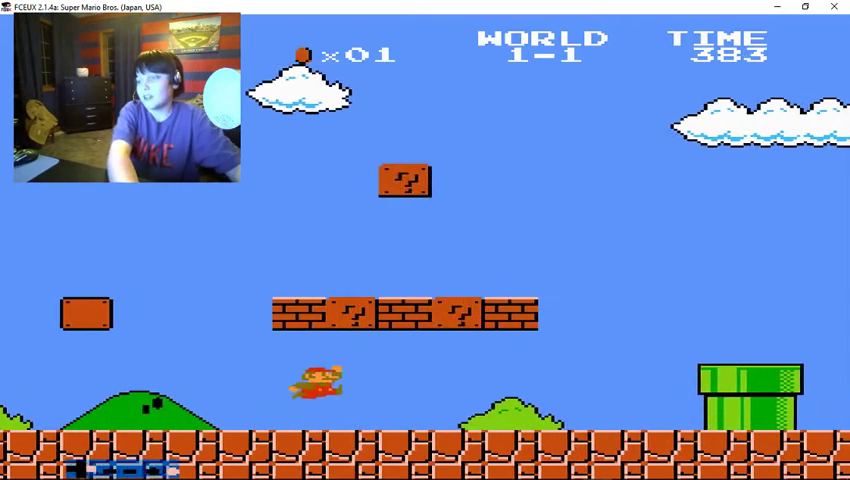
# Release and grab the mushroom, hit a question block for a coin, and jump near the pipe.
pyautogui.press('Right')
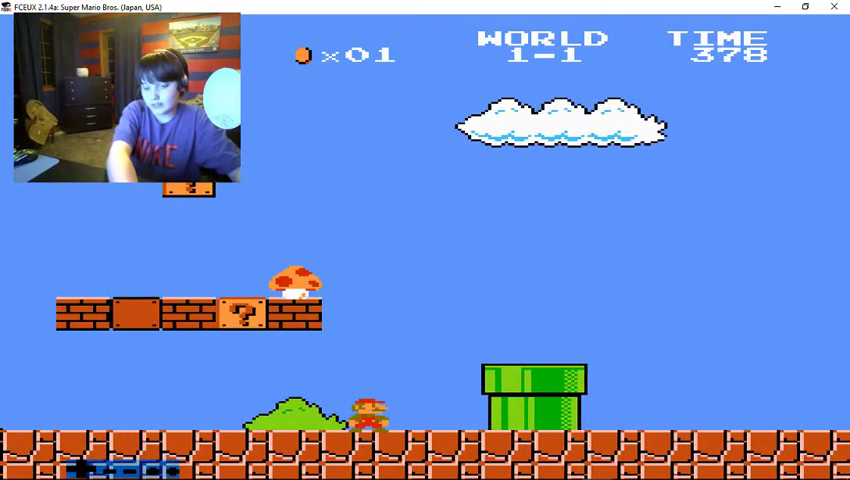
pyautogui.press('Right')
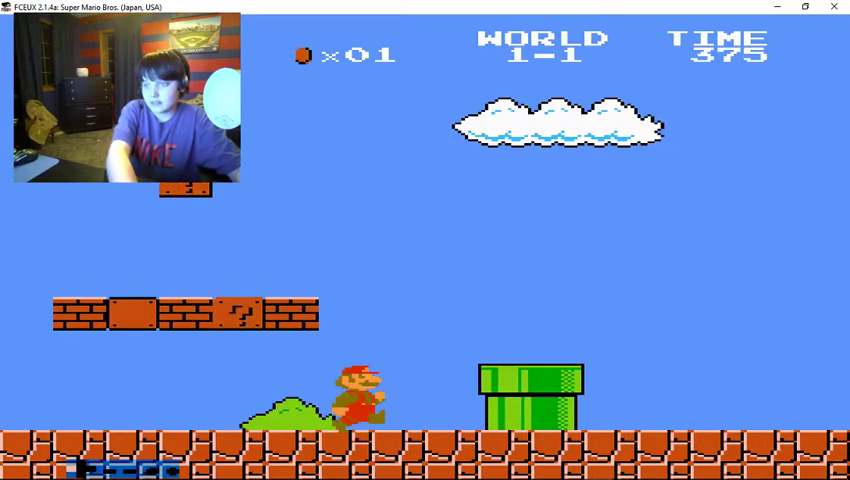
pyautogui.press('Left')
pyautogui.press('Right')
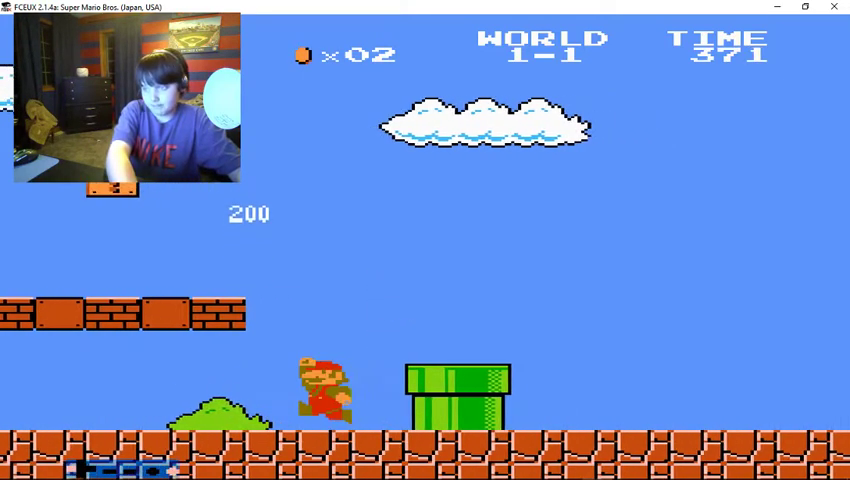
pyautogui.press('z')
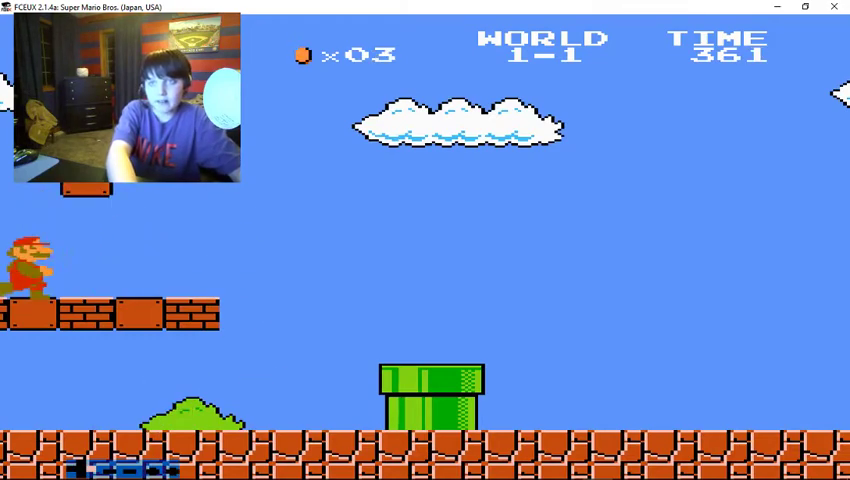
# Jump Mario over the next pipes while running right.
pyautogui.press('Right')
pyautogui.press('z')
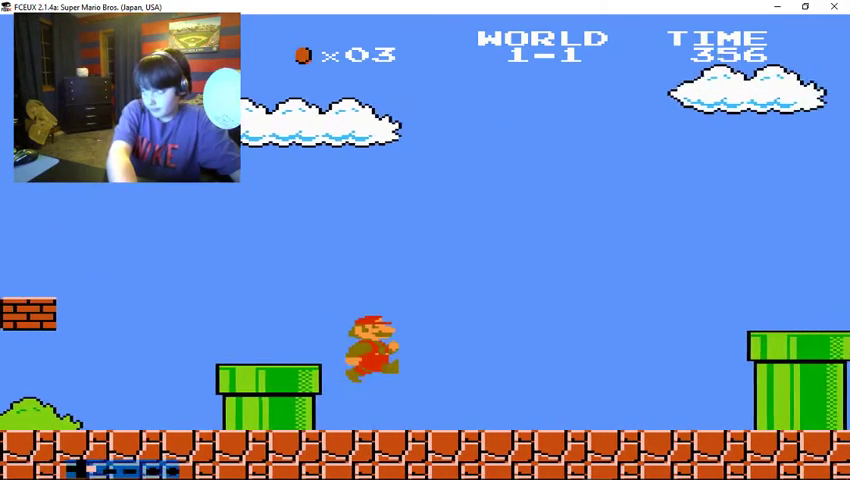
pyautogui.press('z')
pyautogui.press('Right')
pyautogui.press('z')
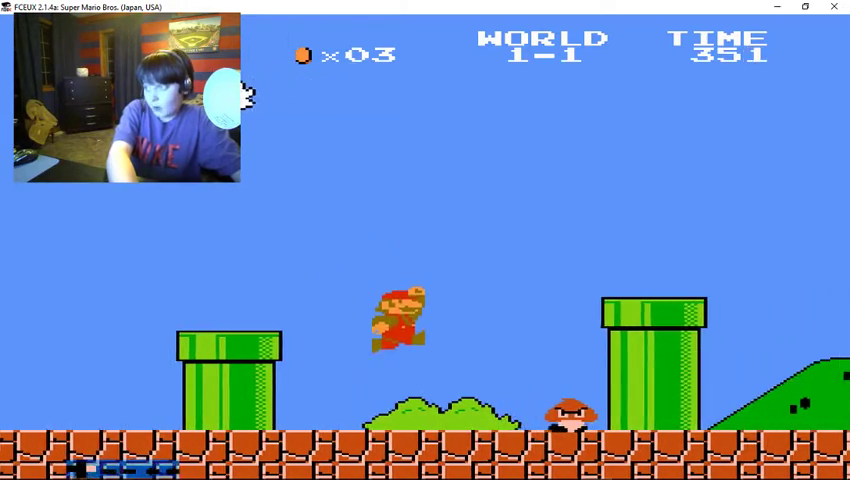
pyautogui.press('Right')
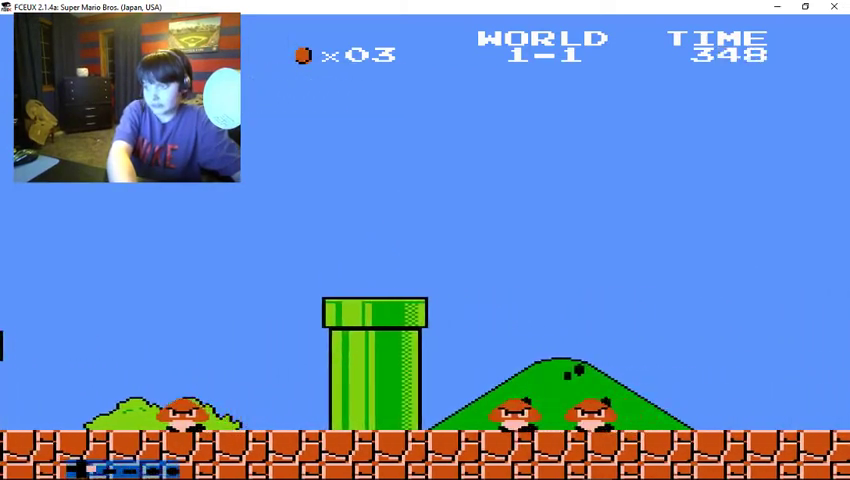
# Land on a pipe, jump onward and stomp the goomba beside it.
pyautogui.press('Right')
pyautogui.press('z')
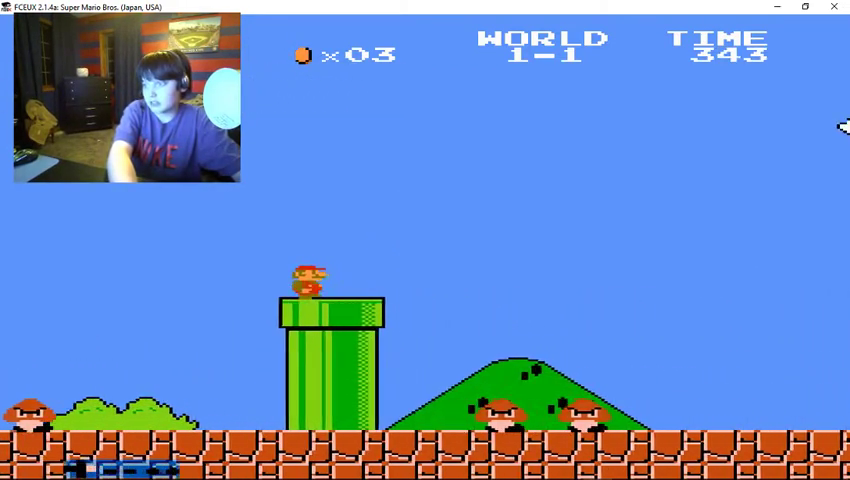
pyautogui.press('z')
pyautogui.press('Right')
pyautogui.press('z')
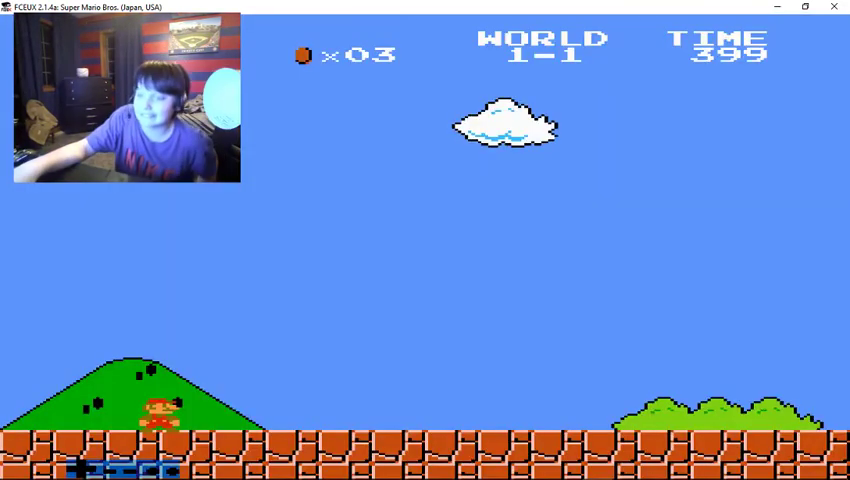
# Restart World 1-1, stomp the first goomba and take the coin from the question block.
pyautogui.press('Right')
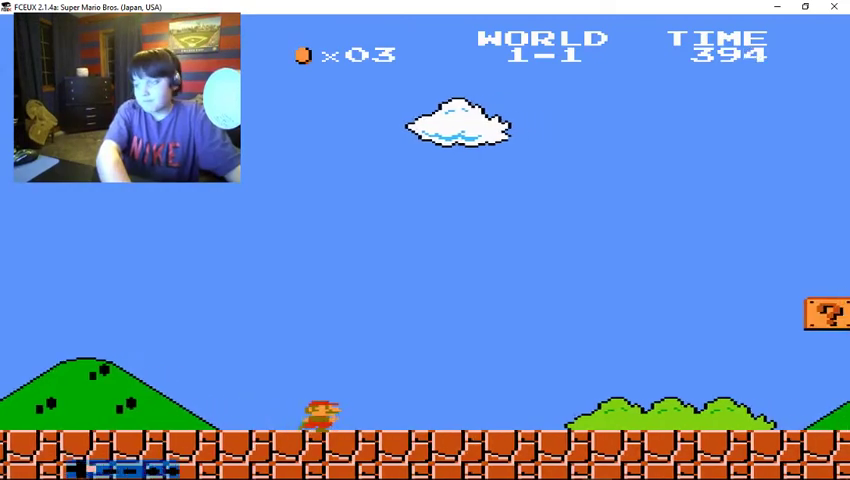
pyautogui.press('Right')
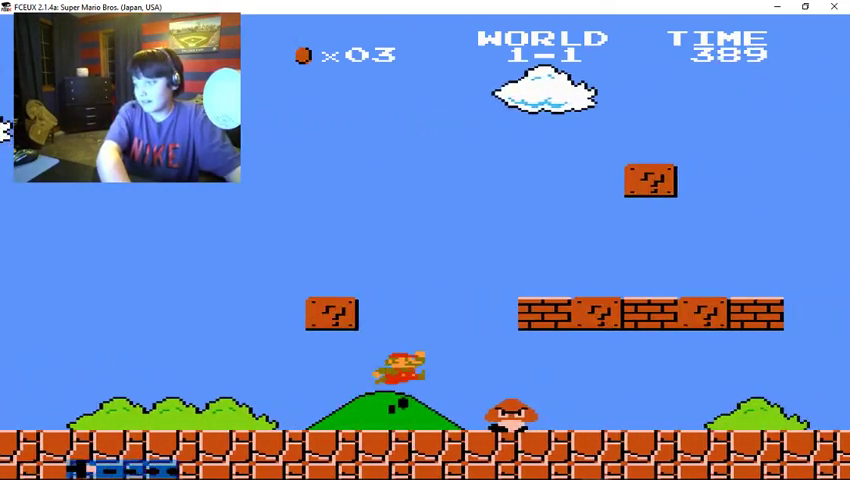
pyautogui.press('a')
pyautogui.press('Left')
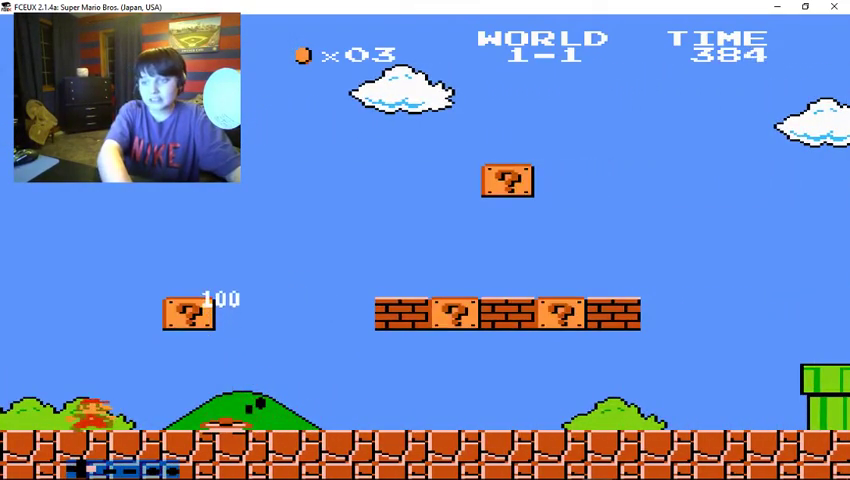
pyautogui.press('a')
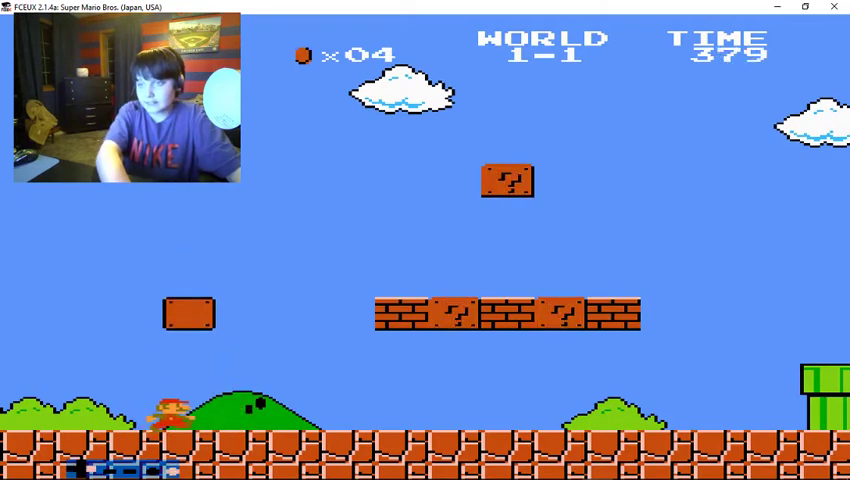
# Release the mushroom, follow it, and hit the question block in the brick row.
pyautogui.press('Right')
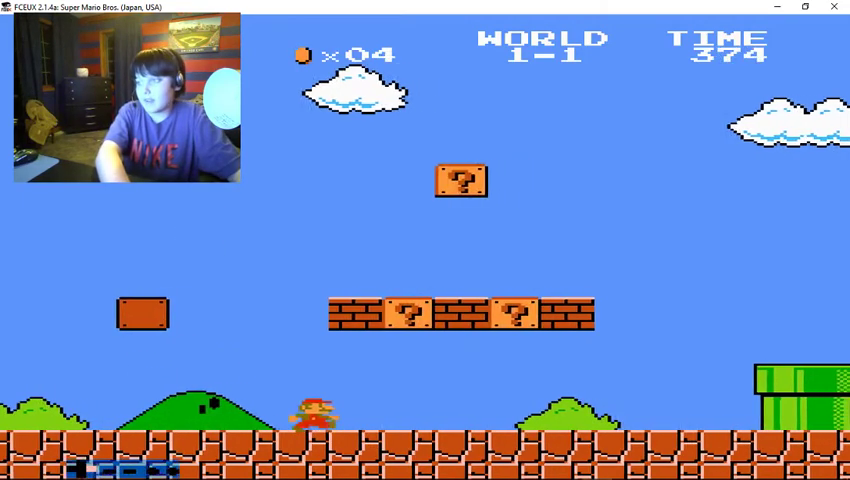
pyautogui.press('a')
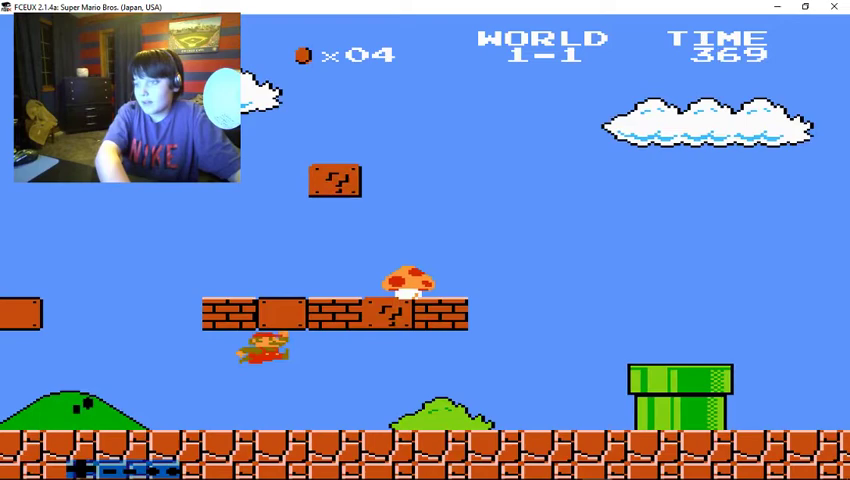
pyautogui.press('Right')
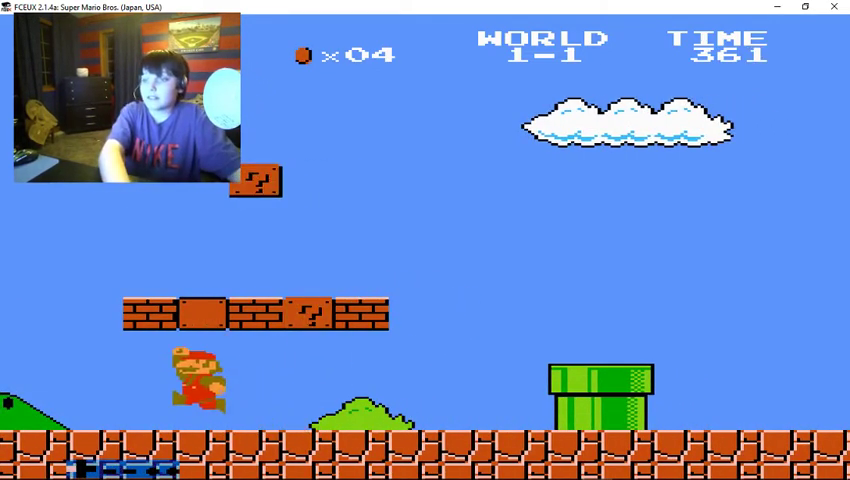
pyautogui.press('a')
pyautogui.press('Right')
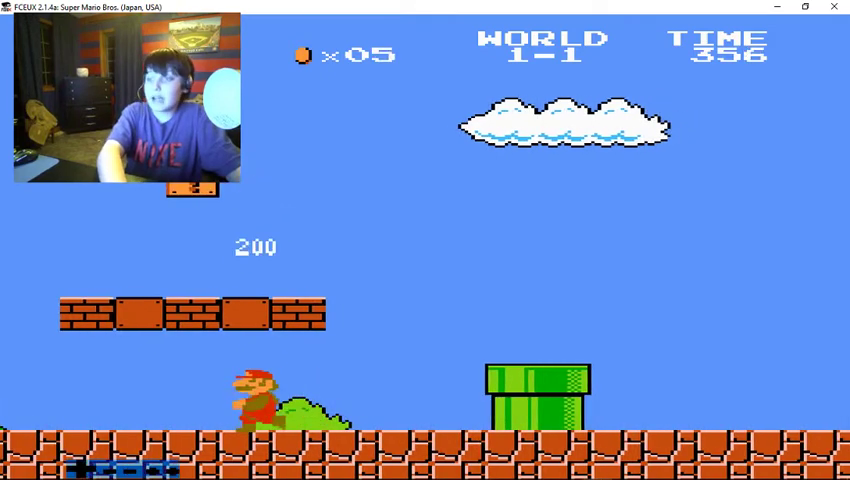
# Jump over the green pipe and hop across the tall pipe.
pyautogui.press('Right')
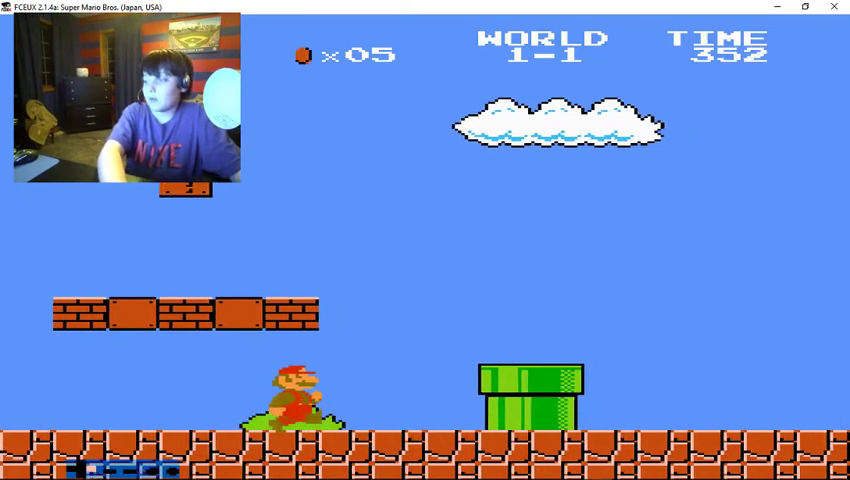
pyautogui.press('a')
pyautogui.press('Right')
pyautogui.press('a')
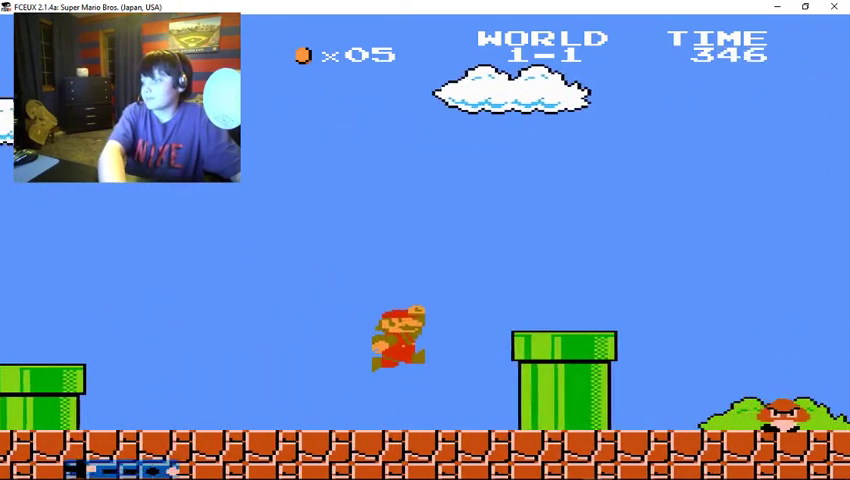
pyautogui.press('a')
# Stomp a goomba and land on the pipe leading underground.
pyautogui.press('Right')
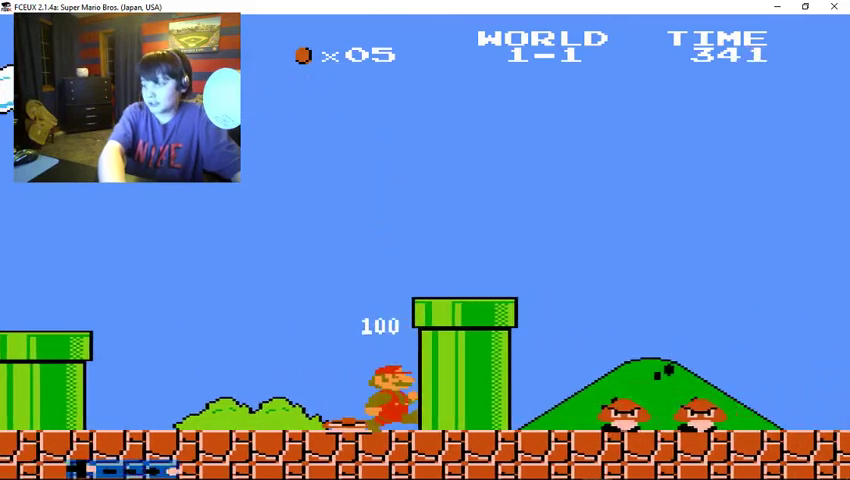
pyautogui.press('a')
pyautogui.press('Right')
pyautogui.press('a')
pyautogui.press('Right')
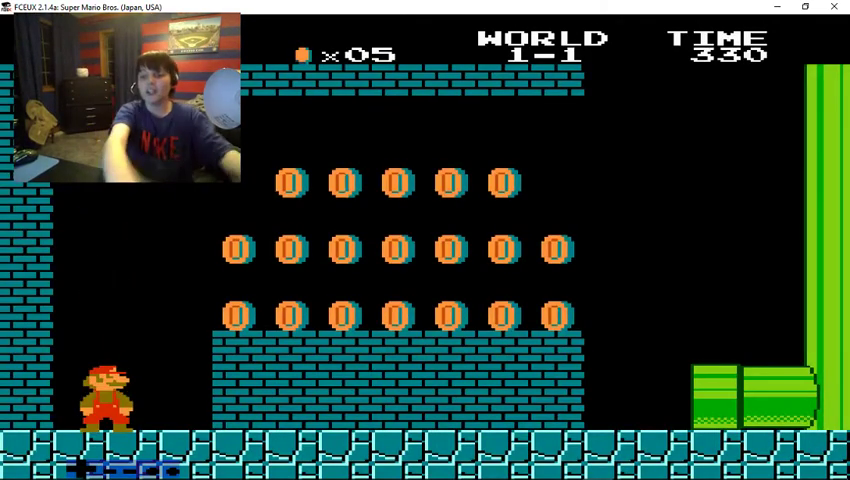
# Collect the rows of coins in the underground bonus room, including those on the left.
pyautogui.press('Right')
pyautogui.press('a')
pyautogui.press('Right')
pyautogui.press('a')
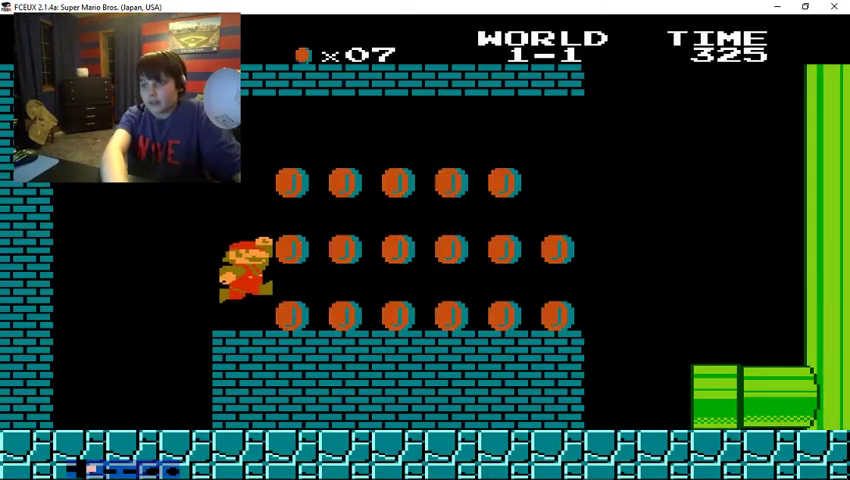
pyautogui.press('a')
pyautogui.press('Left')
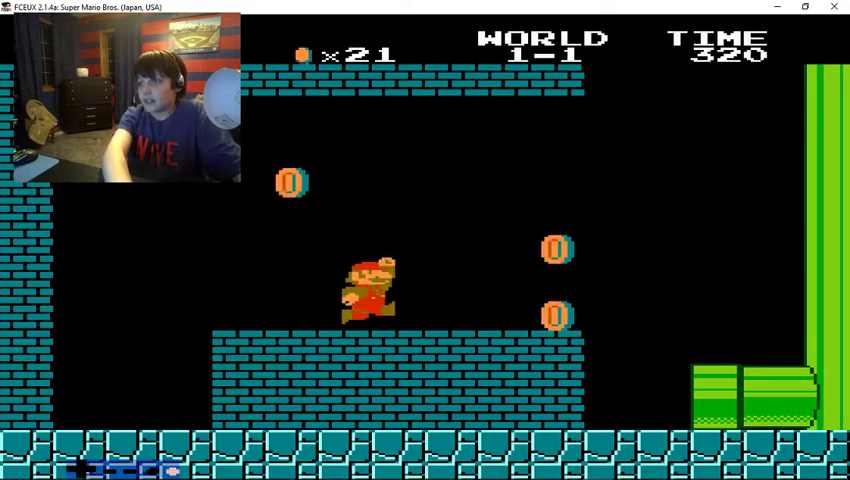
pyautogui.press('a')
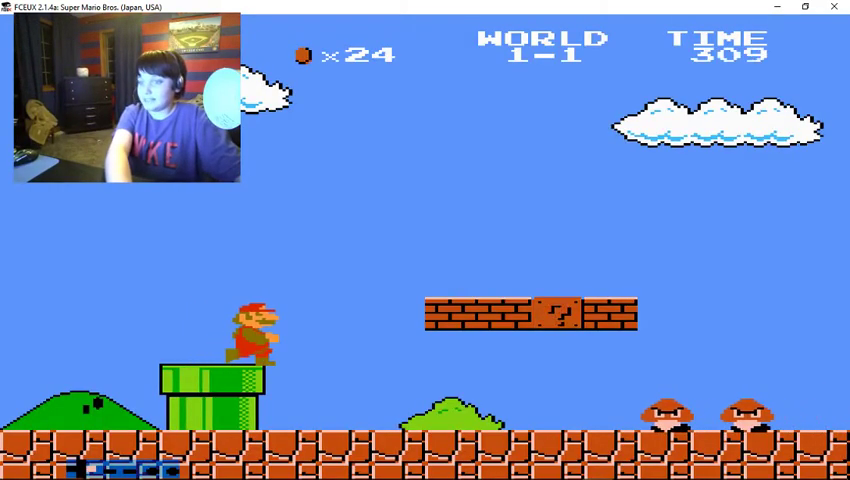
# Leave the pipe, stomp the goombas, and take a coin from a question block.
pyautogui.press('Right')
pyautogui.press('a')
pyautogui.press('Right')
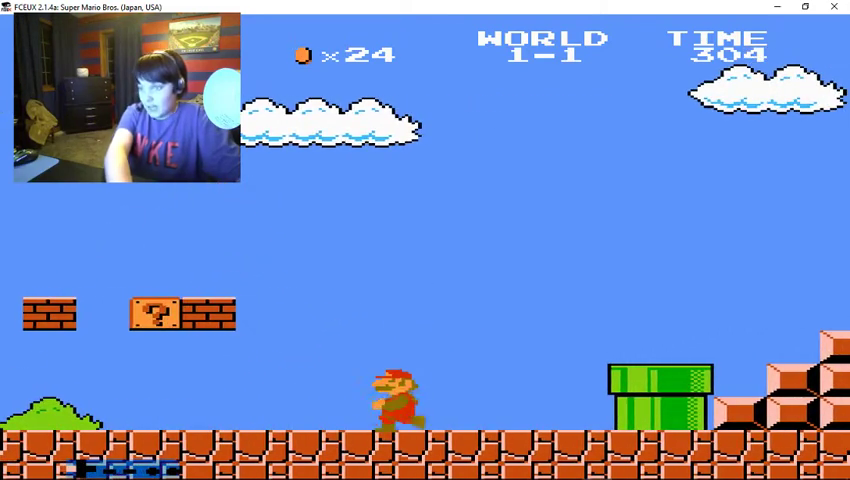
pyautogui.press('Left')
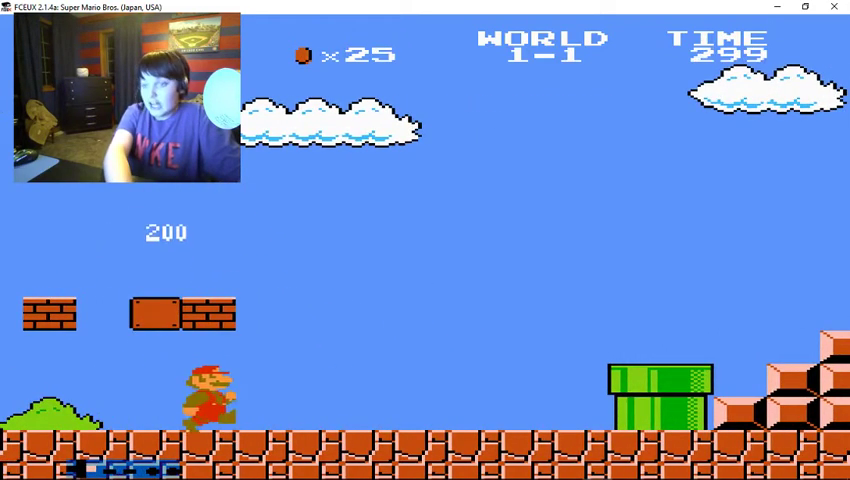
# Jump past the last pipe and climb the final staircase toward the flagpole.
pyautogui.press('Right')
pyautogui.press('a')
pyautogui.press('a')
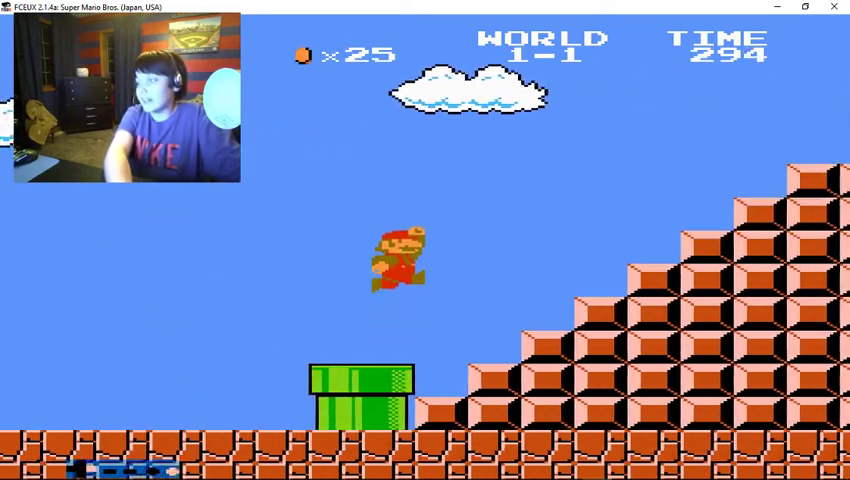
pyautogui.press('Right')
pyautogui.press('a')
pyautogui.press('a')
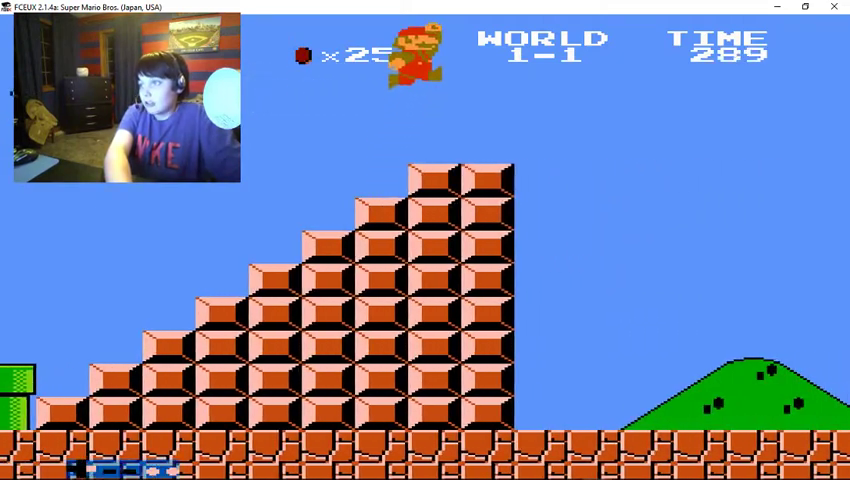
# Leap from the top of the staircase onto the flagpole to finish World 1-1.
pyautogui.press('Right')
pyautogui.press('a')
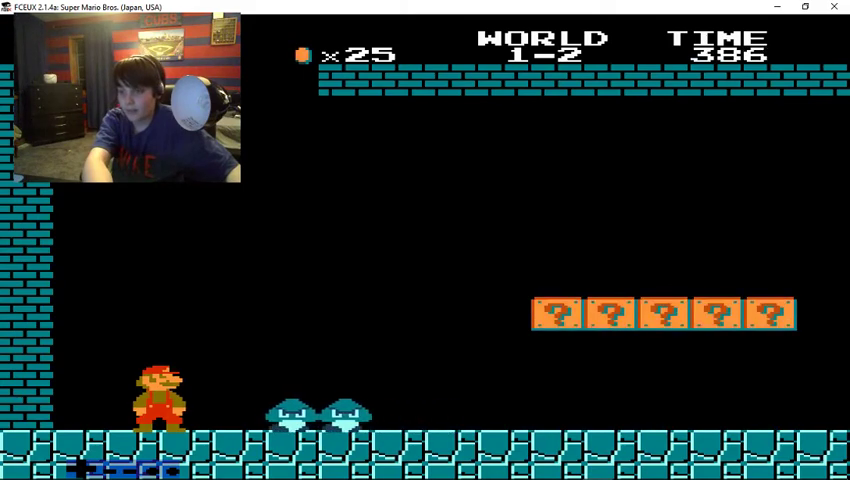
# Stomp the first Goomba in World 1-2 and hit the first question block.
pyautogui.press('f')
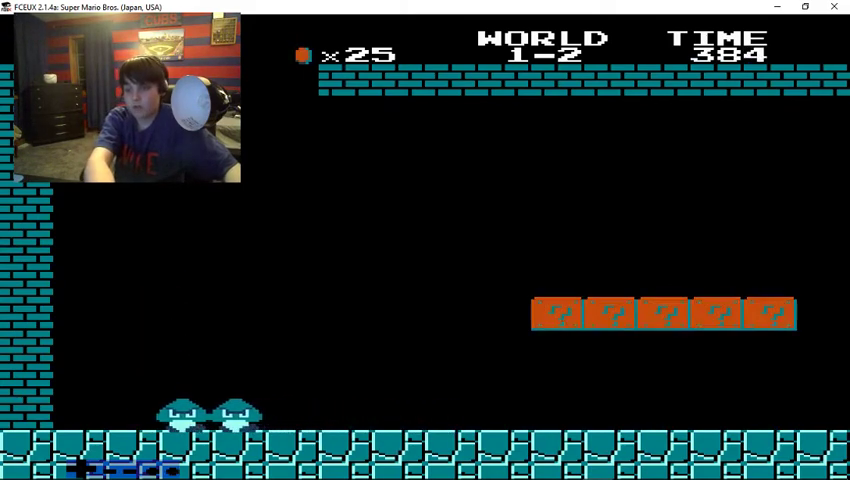
pyautogui.press('Right')
pyautogui.press('f')
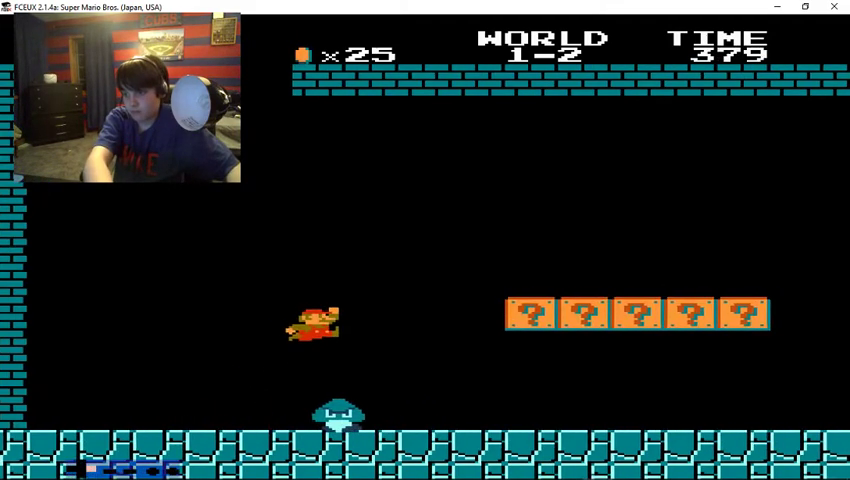
pyautogui.press('Right')
pyautogui.press('f')
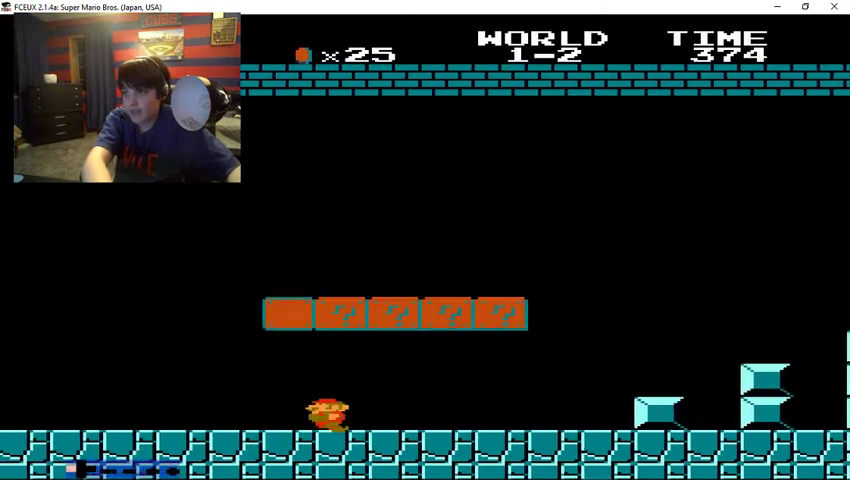
# Empty the remaining question blocks for coins and a mushroom.
pyautogui.press('f')
pyautogui.press('f')
pyautogui.press('Right')
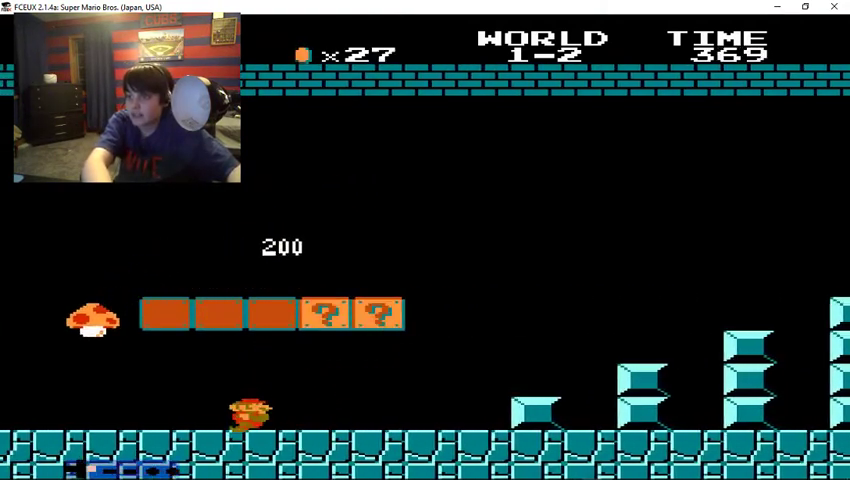
pyautogui.press('f')
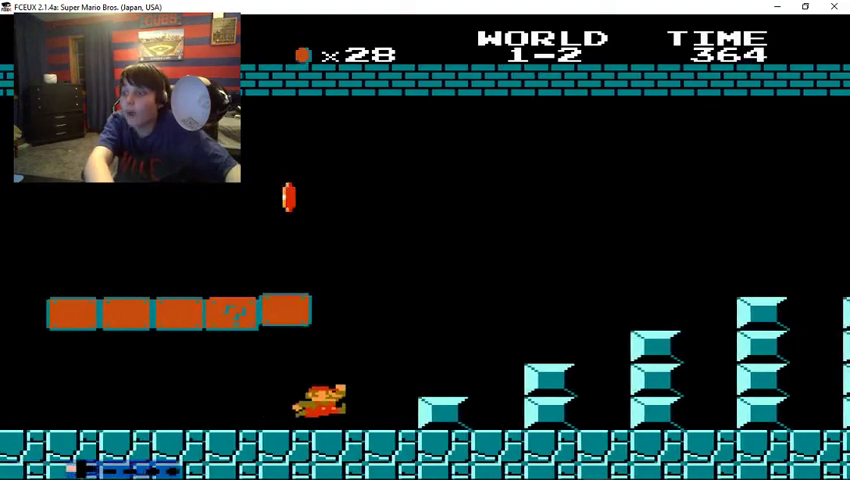
pyautogui.press('Right')
# Climb the block staircase and jump across the block columns.
pyautogui.press('Right')
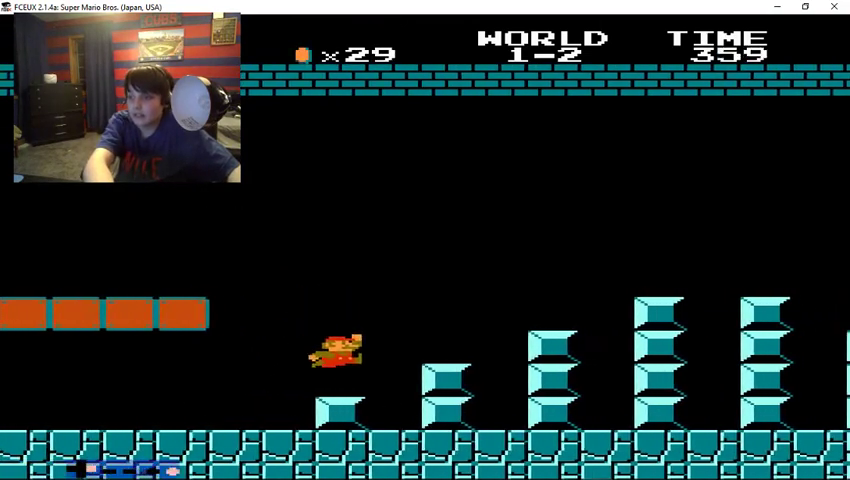
pyautogui.press('f')
pyautogui.press('f')
pyautogui.press('Right')
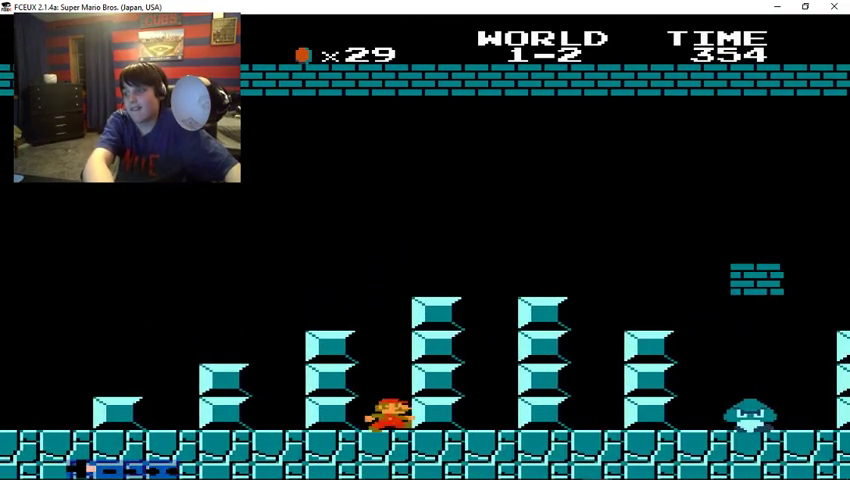
pyautogui.press('Right')
pyautogui.press('f')
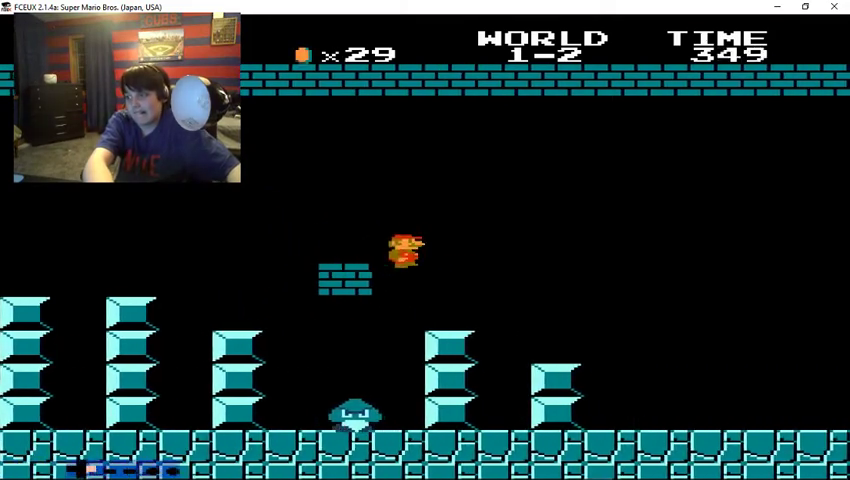
pyautogui.press('f')
# Run past the brick structures, stomping the Koopas and kicking a shell.
pyautogui.press('Right')
pyautogui.press('f')
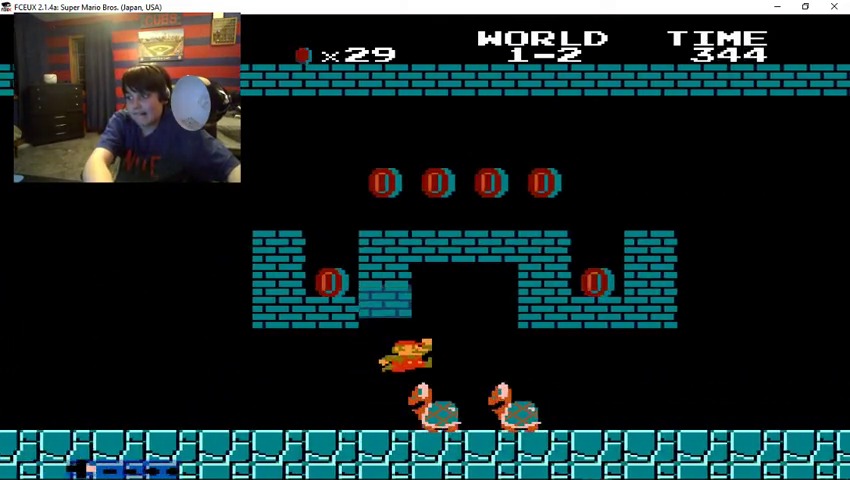
pyautogui.press('Right')
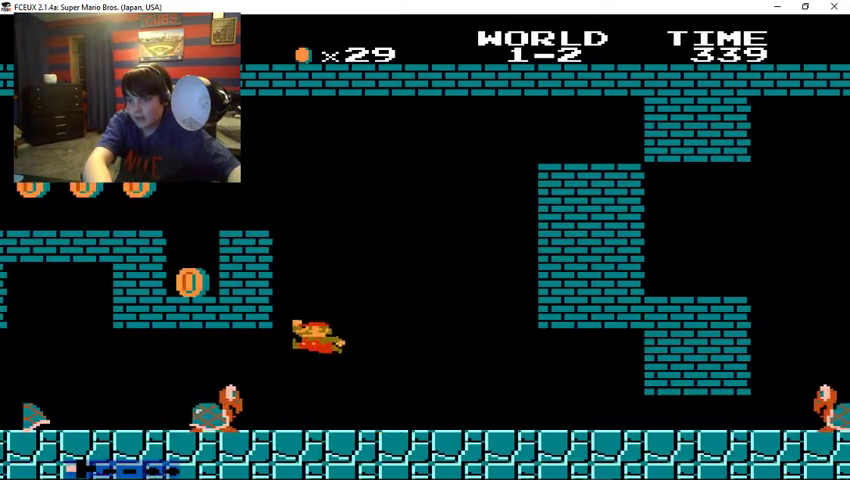
pyautogui.press('Right')
pyautogui.press('f')
pyautogui.press('Right')
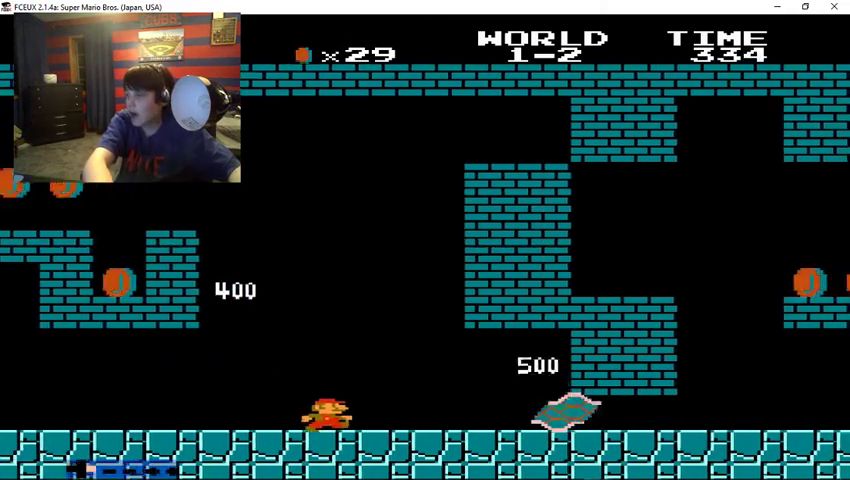
pyautogui.press('Right')
pyautogui.press('Right')
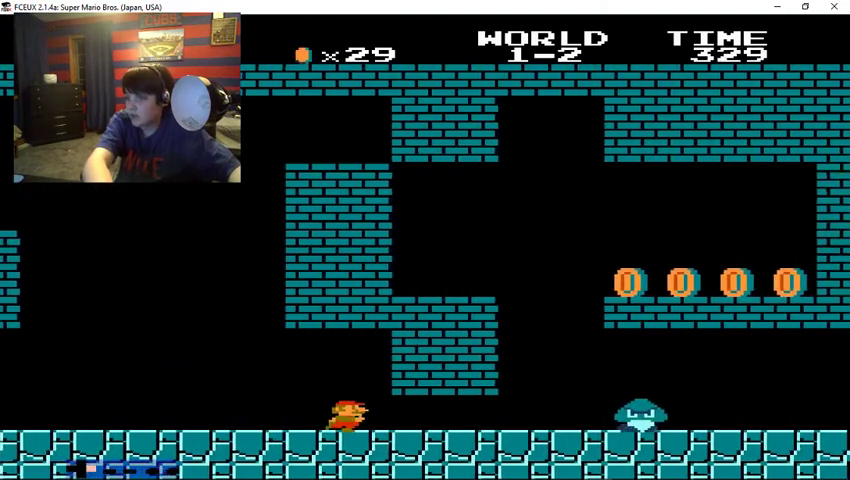
# Back away from the Goombas, then jump right to stomp one and lose a life.
pyautogui.press('Left')
pyautogui.press('Left')
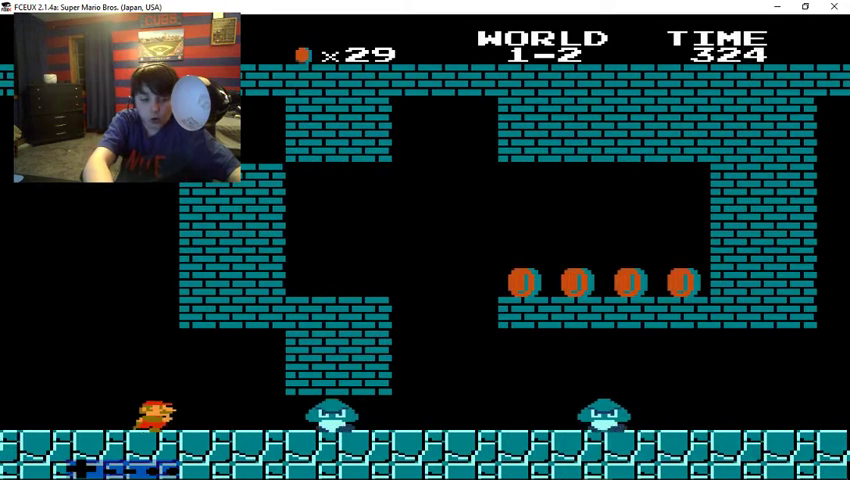
pyautogui.press('f')
pyautogui.press('Left')
pyautogui.press('Right')
pyautogui.press('f')
pyautogui.press('Right')
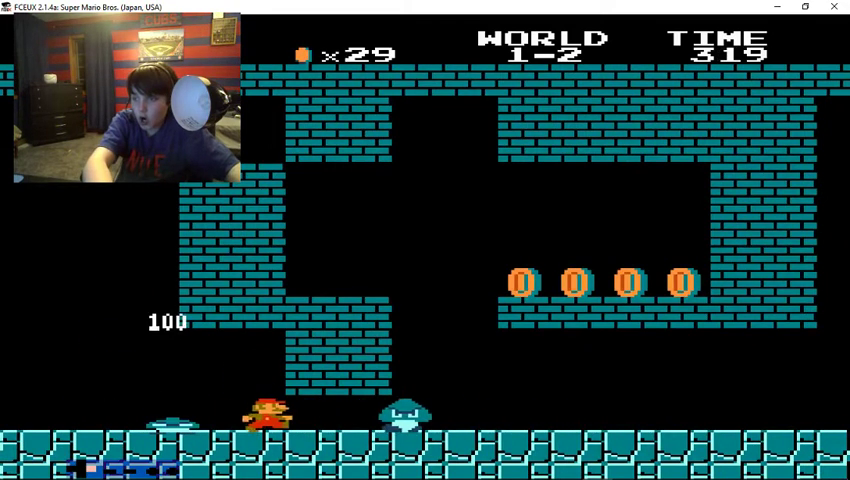
pyautogui.press('f')
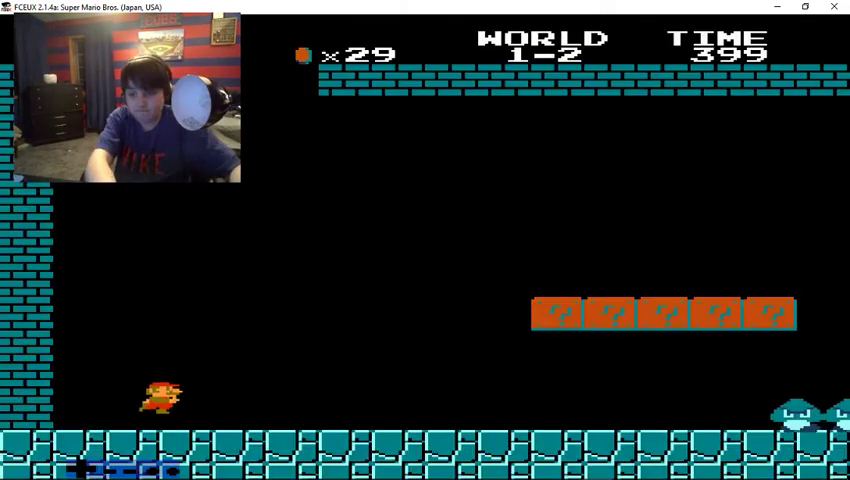
# Stomp the Goombas and release the mushroom from a question block.
pyautogui.press('Right')
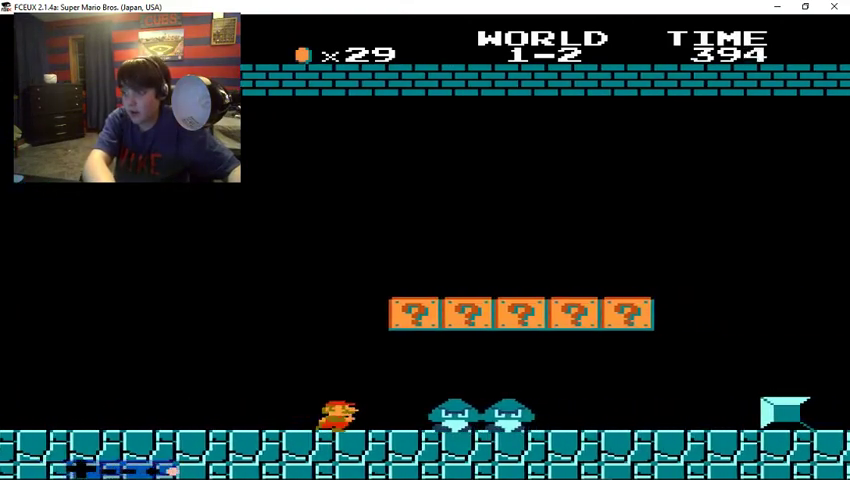
pyautogui.press('Right')
pyautogui.press('x')
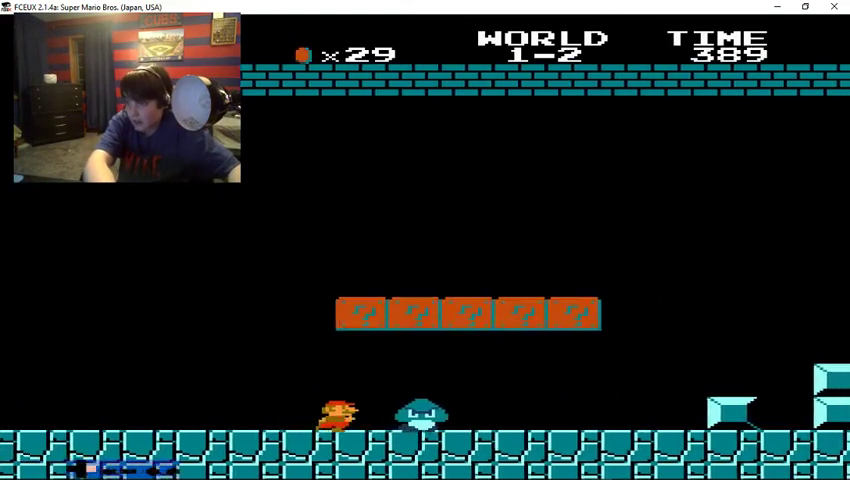
pyautogui.press('x')
pyautogui.press('Right')
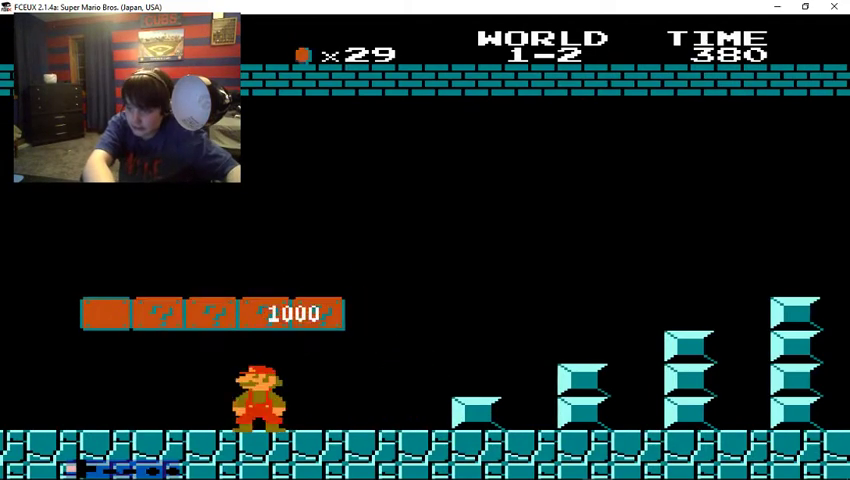
# Empty the question blocks for coins before heading to the stairs.
pyautogui.press('Left')
pyautogui.press('x')
pyautogui.press('x')
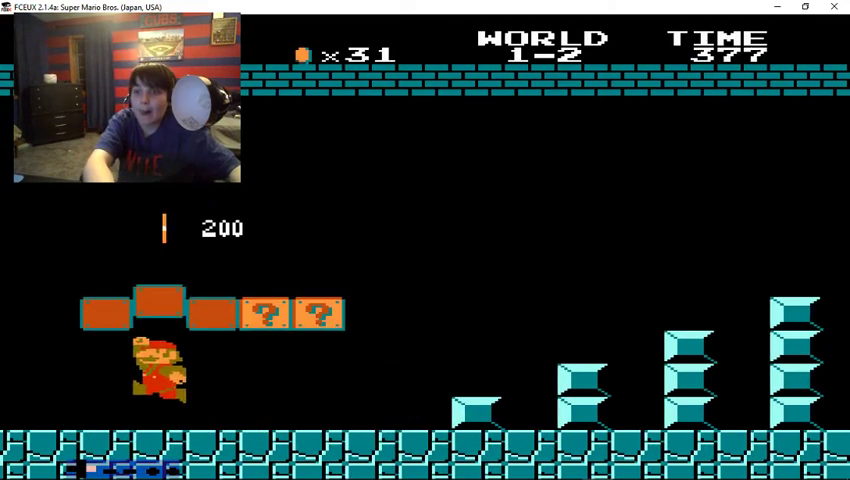
pyautogui.press('x')
pyautogui.press('x')
pyautogui.press('Right')
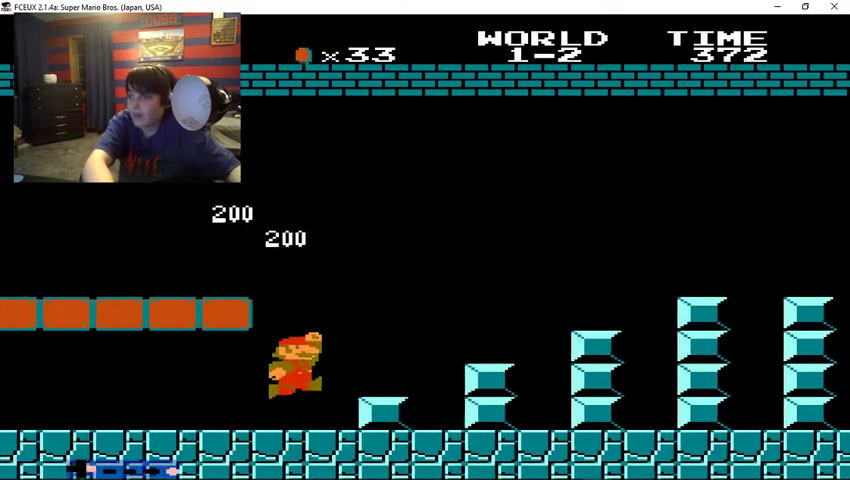
pyautogui.press('x')
# Climb and hop across the stair blocks toward the brick structure with coins.
pyautogui.press('Right')
pyautogui.press('x')
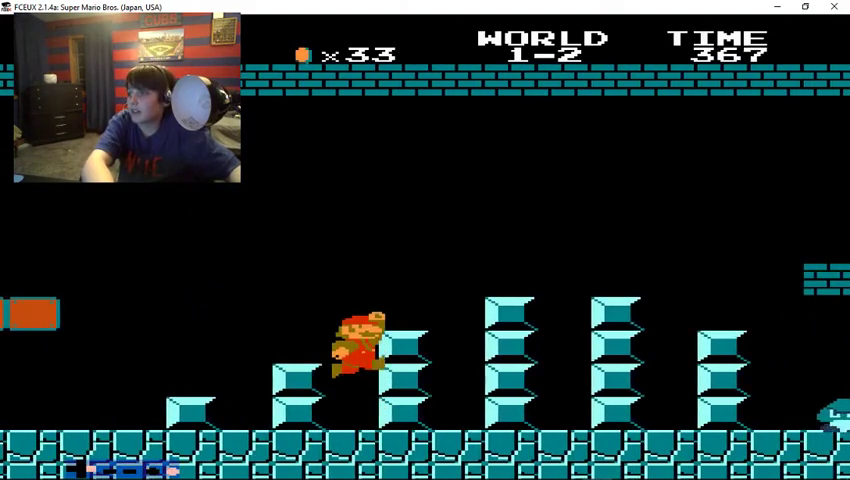
pyautogui.press('x')
pyautogui.press('Right')
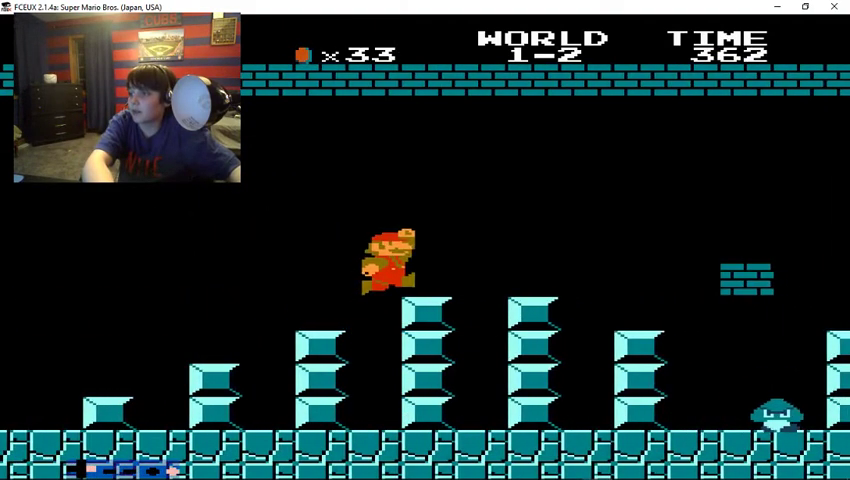
pyautogui.press('Right')
pyautogui.press('x')
pyautogui.press('x')
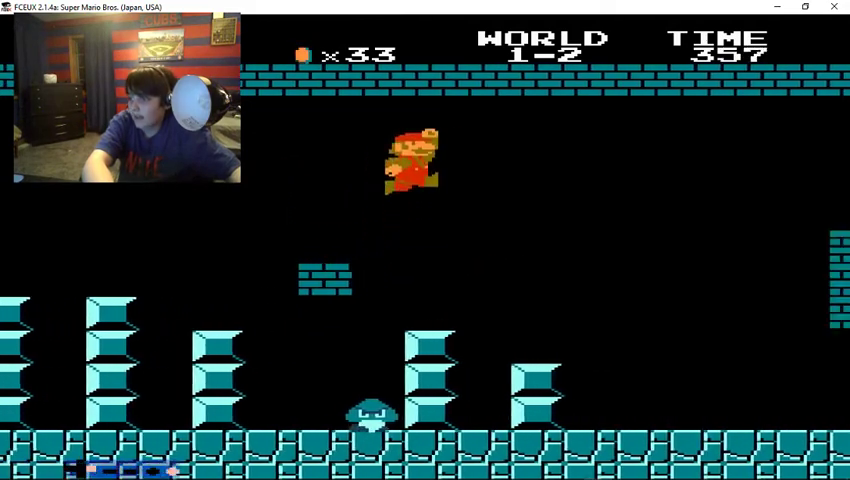
pyautogui.press('Right')
pyautogui.press('x')
pyautogui.press('x')
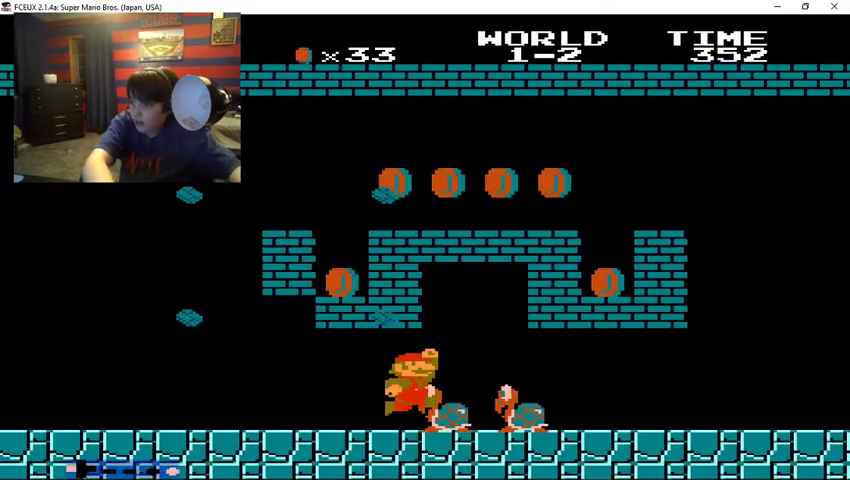
# Stomp a Koopa into its shell and kick the shells while running right.
pyautogui.press('Right')
pyautogui.press('x')
pyautogui.press('Right')
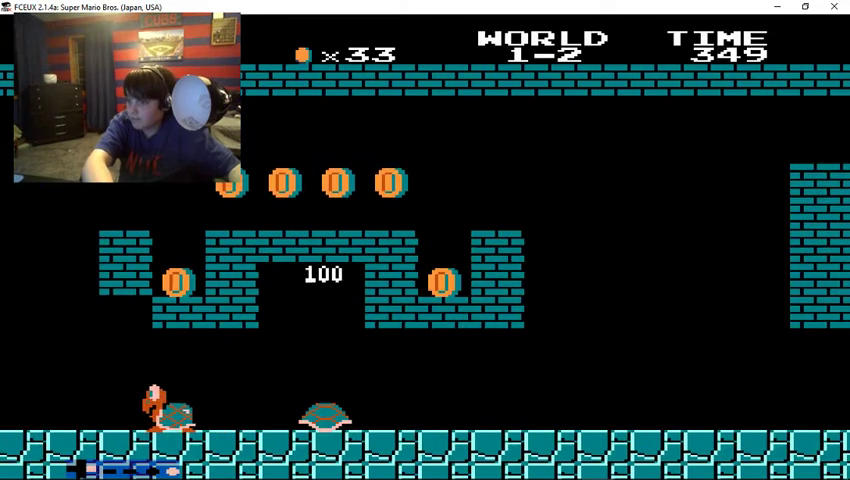
pyautogui.press('Right')
pyautogui.press('x')
pyautogui.press('Right')
pyautogui.press('Right')
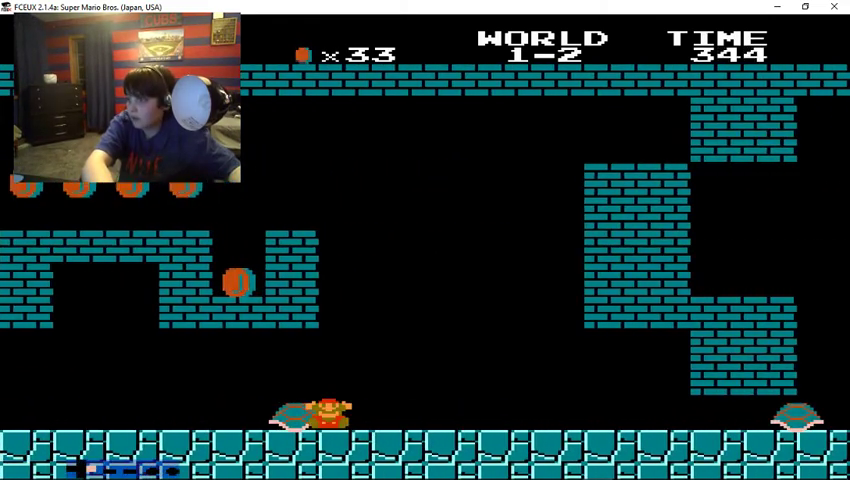